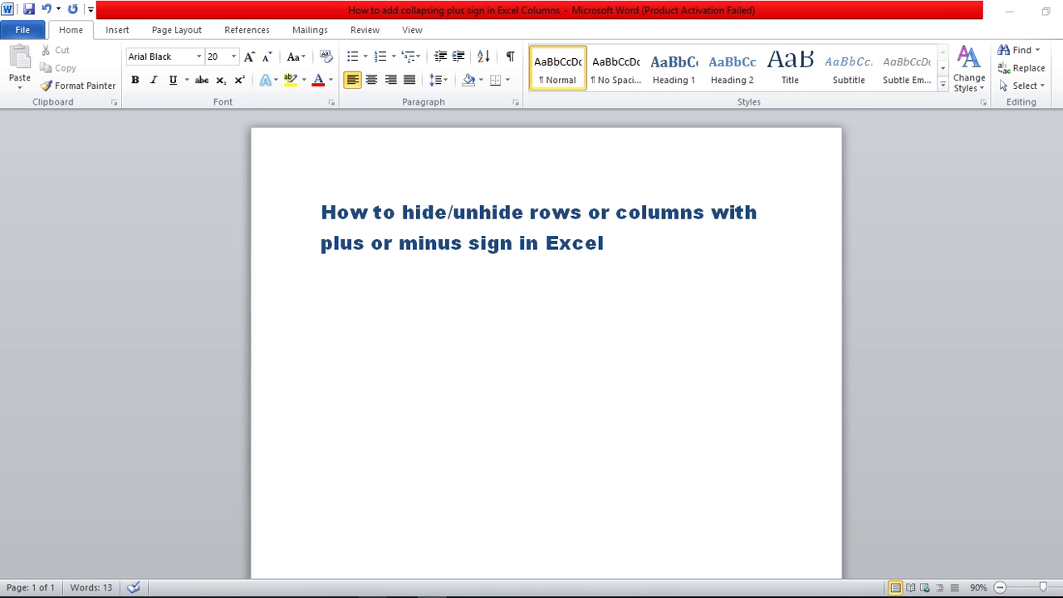
Switch from Word to the EXCEL training - Final workbook in Excel, on the Group and Ungrouping Column sheet
{"action": "left_click", "coordinate": [343, 597]}
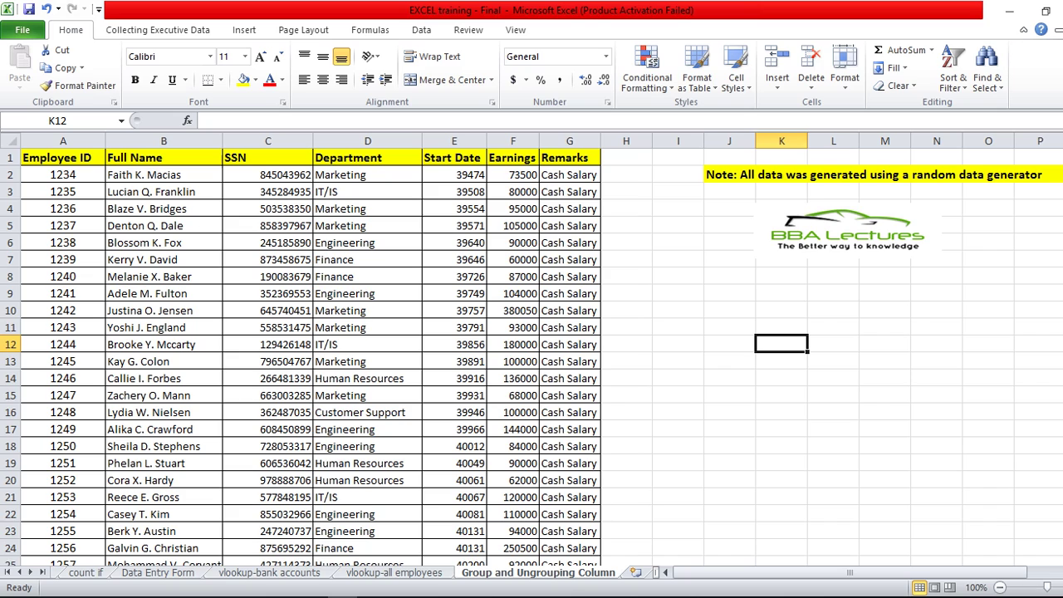
{"action": "left_click", "coordinate": [678, 429]}
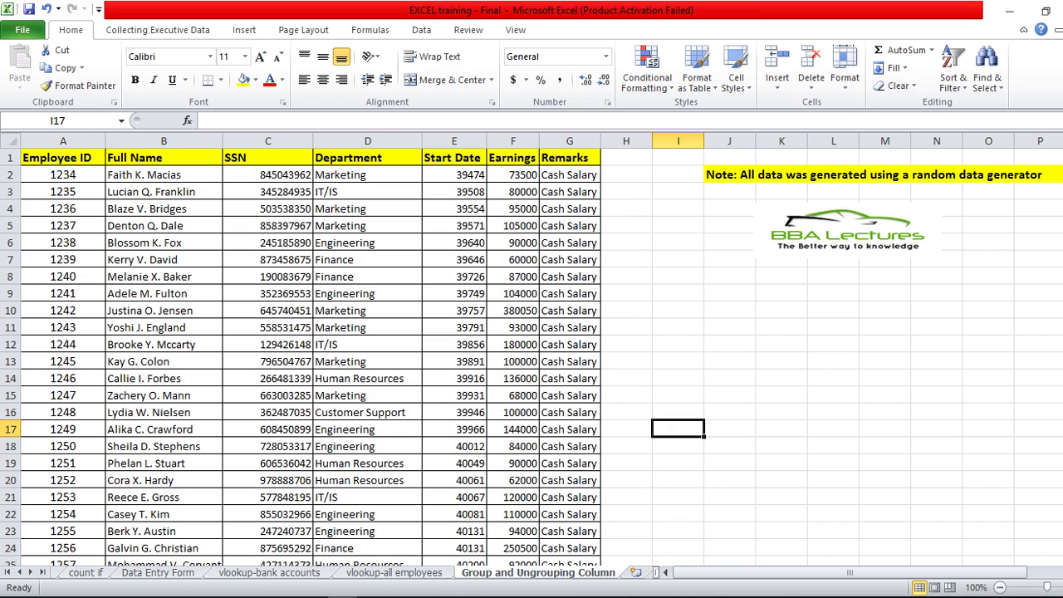
{"action": "left_click", "coordinate": [677, 378]}
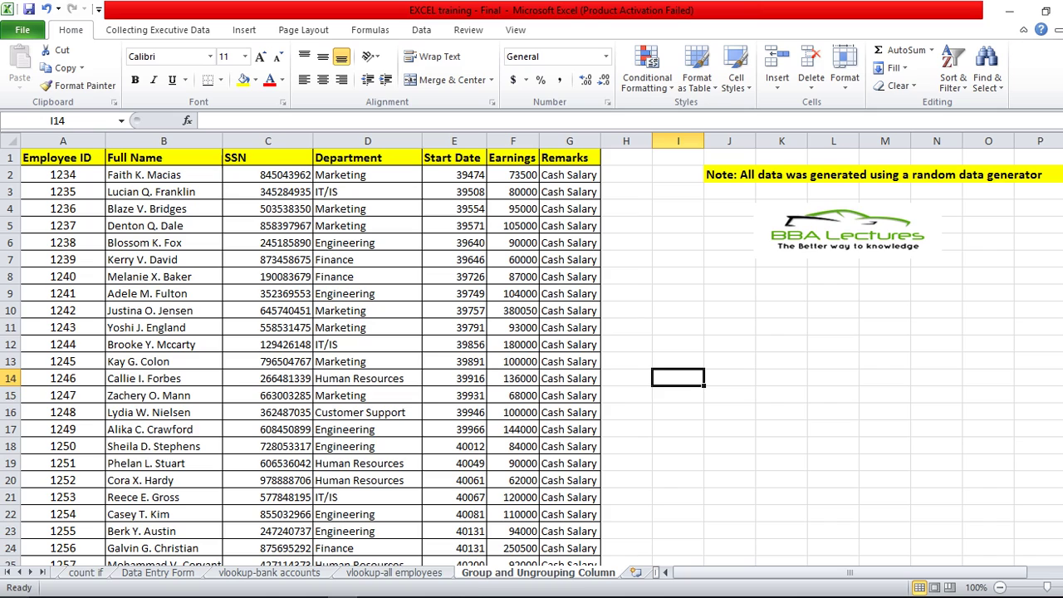
Open File Explorer and browse the drives under This PC
{"action": "key", "text": "super"}
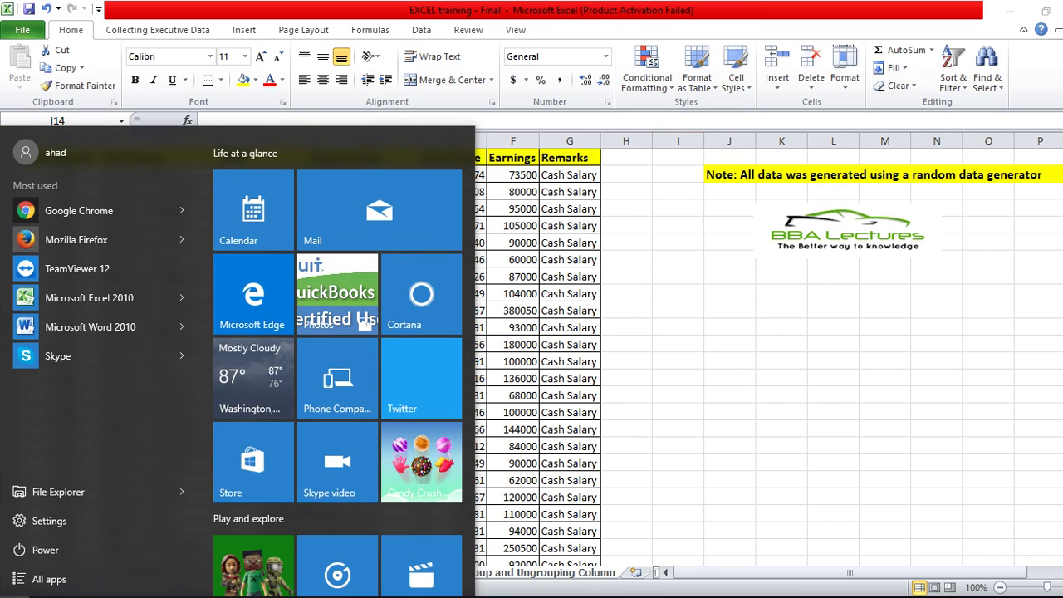
{"action": "left_click", "coordinate": [59, 491]}
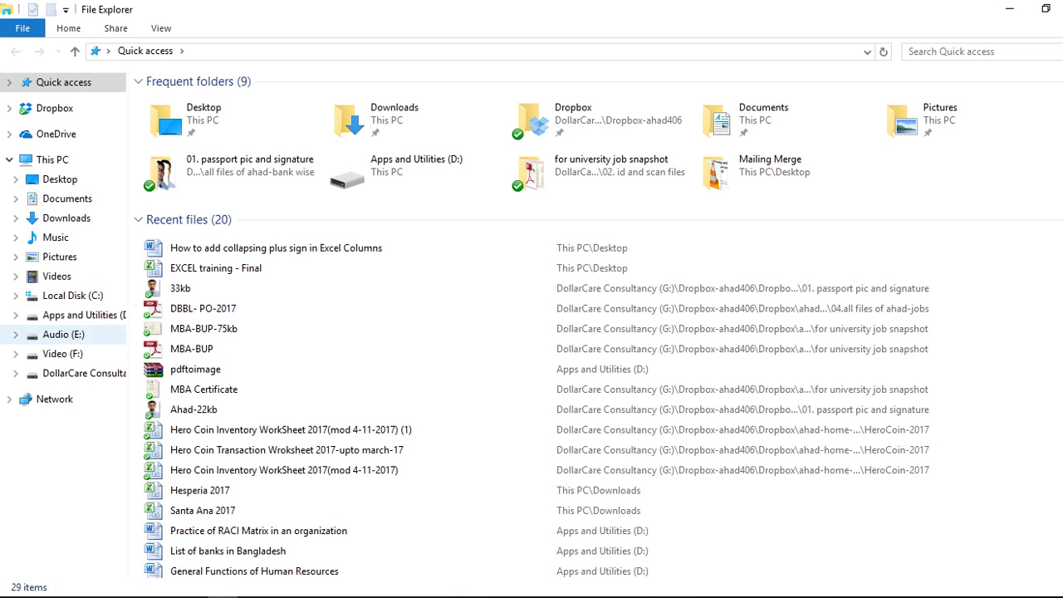
{"action": "left_click", "coordinate": [79, 315]}
{"action": "key", "text": "Down"}
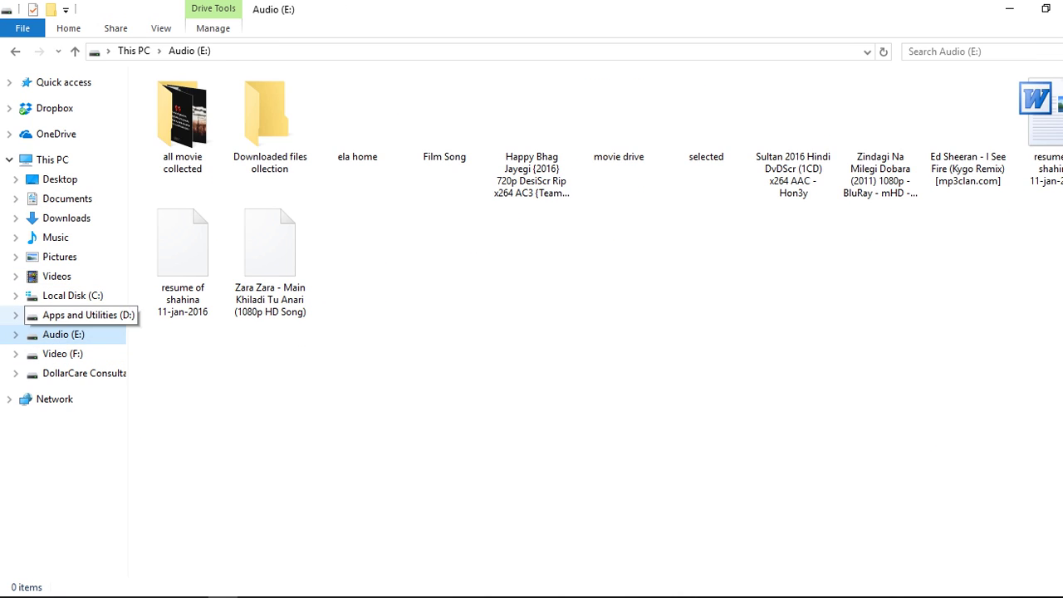
{"action": "key", "text": "Up"}
{"action": "key", "text": "Up"}
{"action": "key", "text": "Down"}
{"action": "key", "text": "Down"}
{"action": "key", "text": "Down"}
{"action": "key", "text": "Left"}
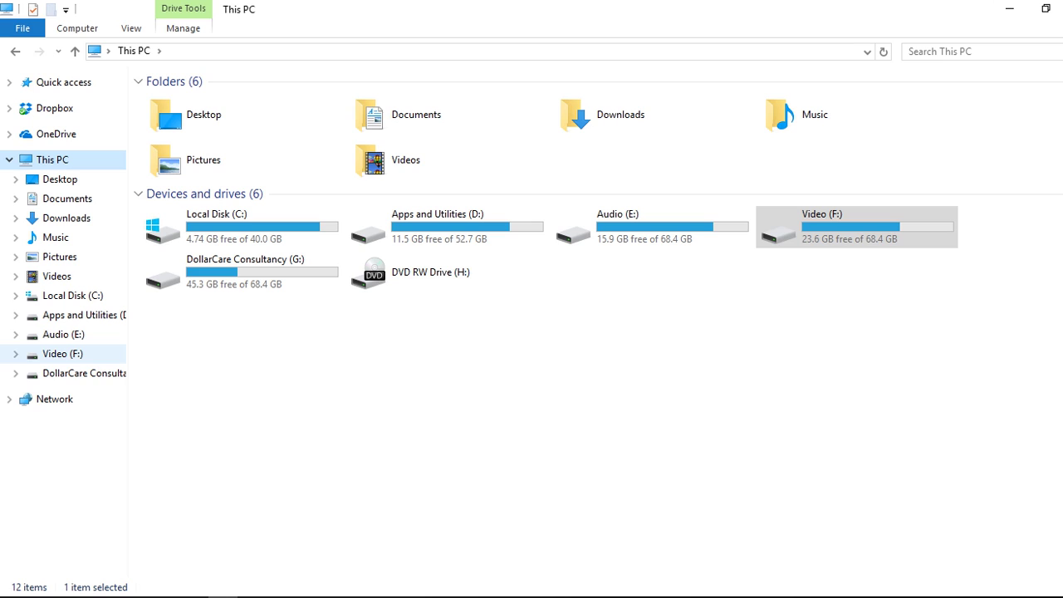
Open the Video (F:) drive and repeatedly expand and collapse its folder tree, finishing back in the Excel workbook
{"action": "left_click", "coordinate": [62, 353]}
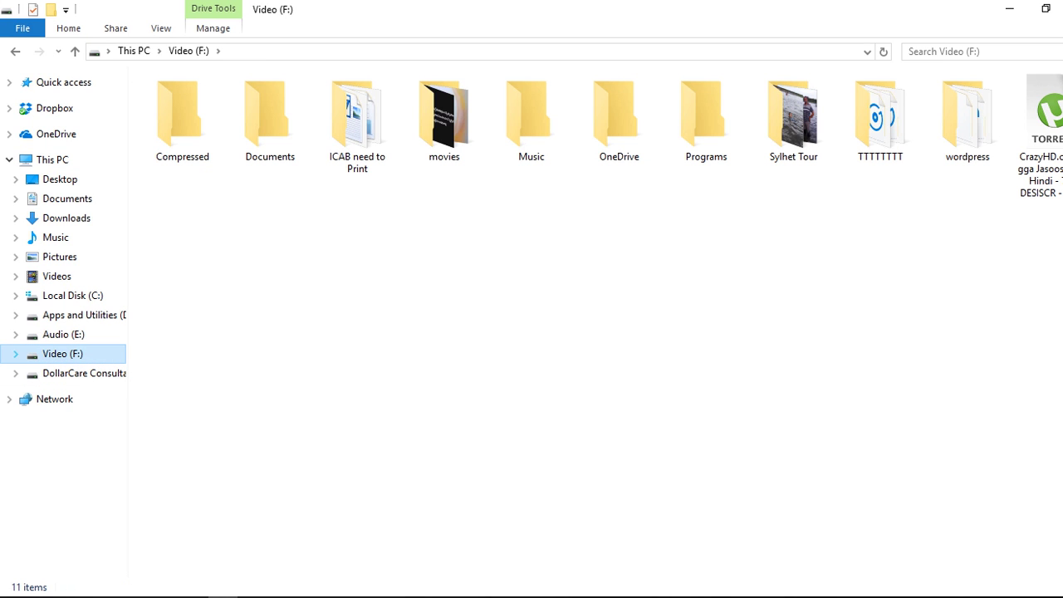
{"action": "left_click", "coordinate": [15, 354]}
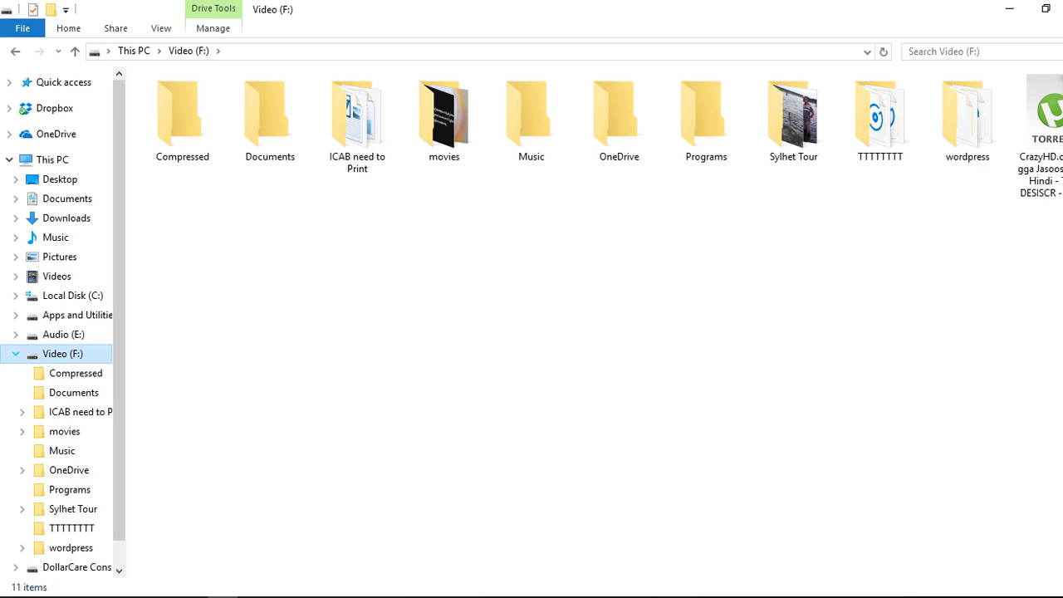
{"action": "scroll", "coordinate": [58, 324], "scroll_direction": "down", "scroll_amount": 1}
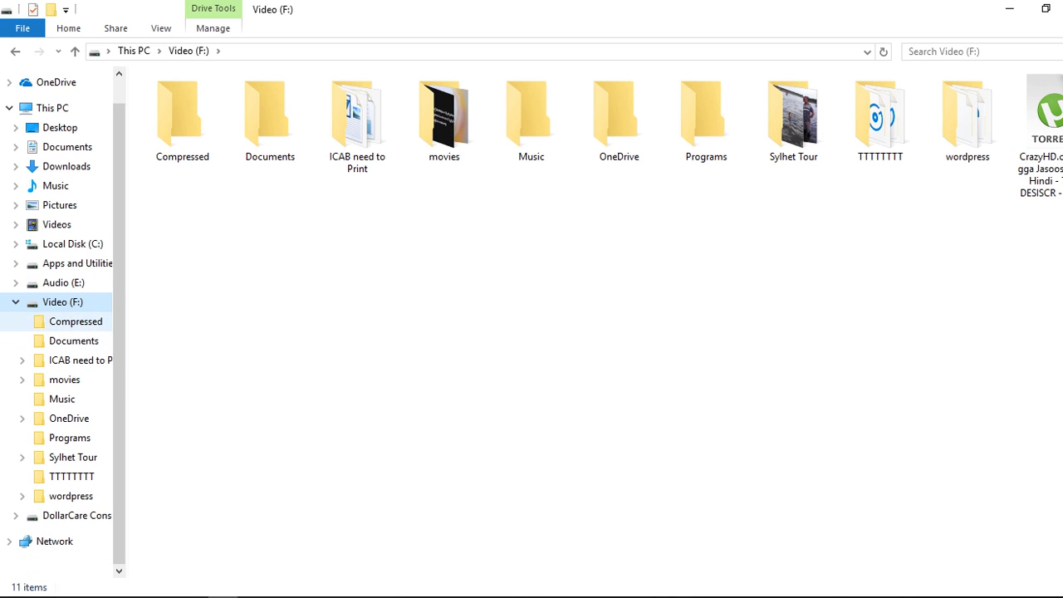
{"action": "key", "text": "Left"}
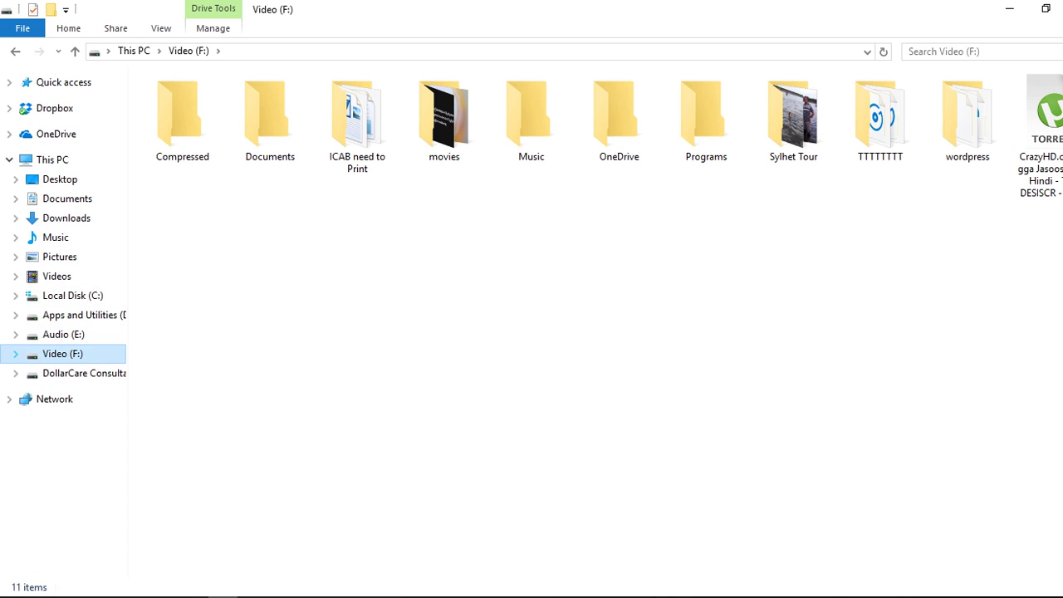
{"action": "key", "text": "Right"}
{"action": "scroll", "coordinate": [58, 323], "scroll_direction": "down", "scroll_amount": 1}
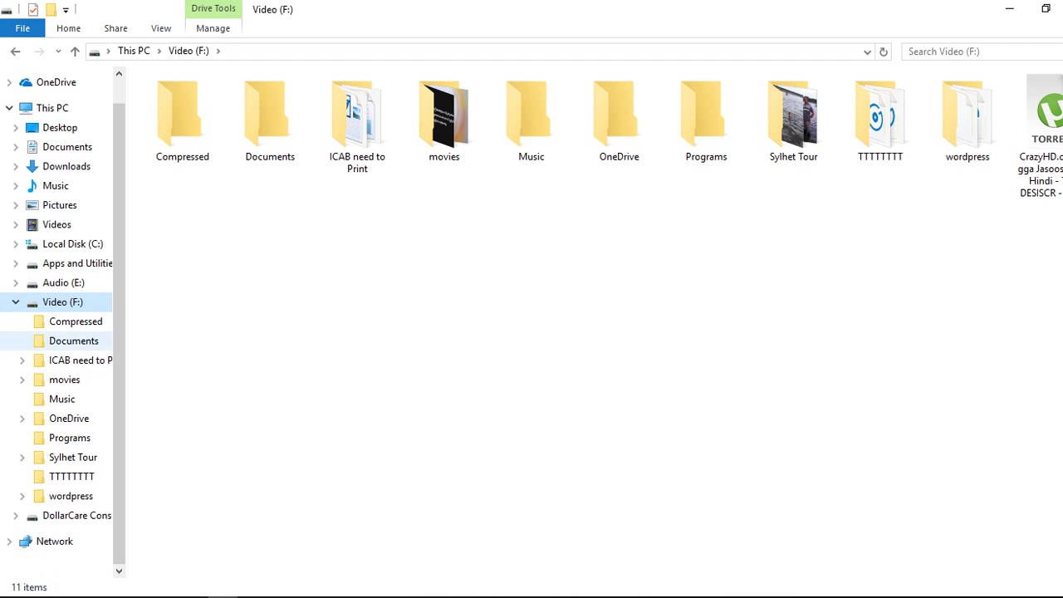
{"action": "key", "text": "Left"}
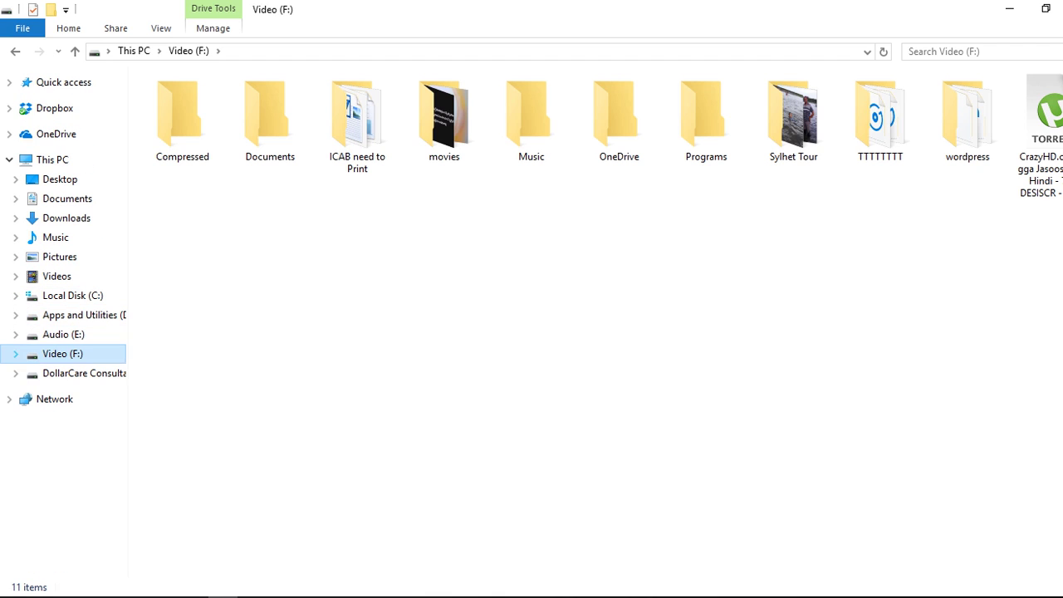
{"action": "key", "text": "Right"}
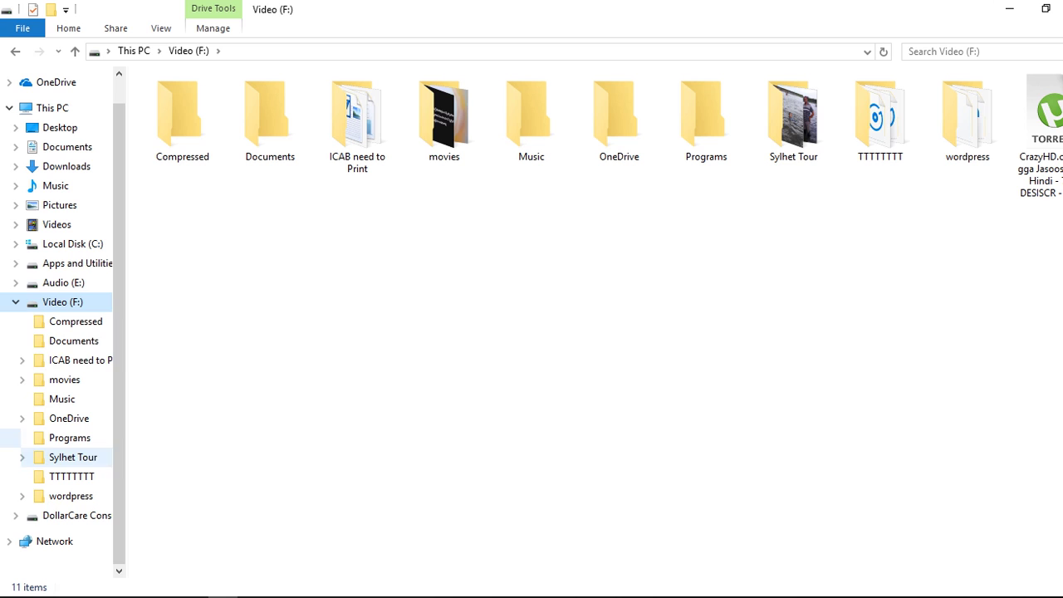
{"action": "key", "text": "Left"}
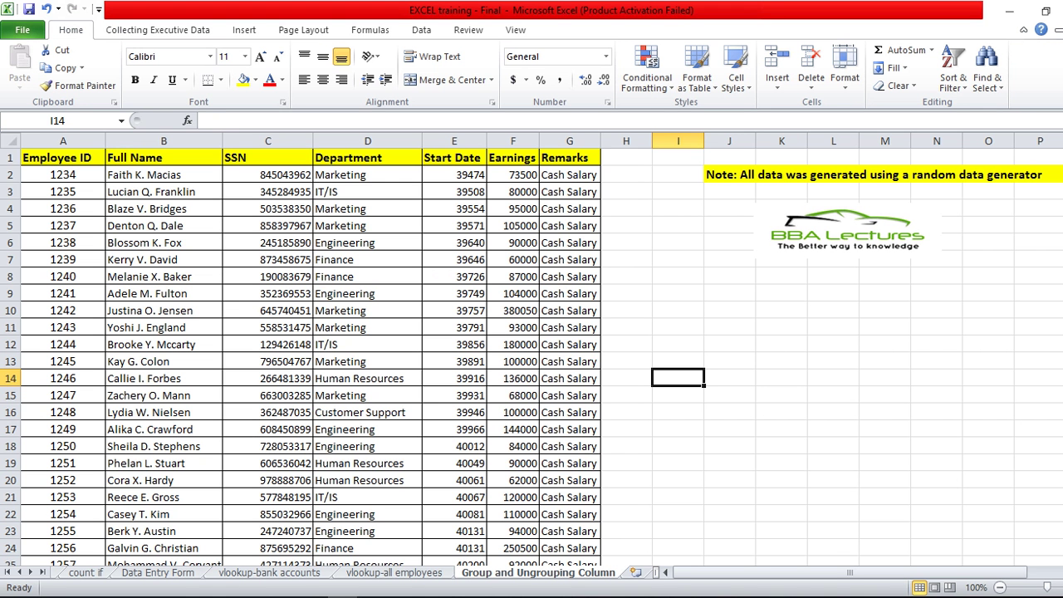
{"action": "left_click", "coordinate": [368, 343]}
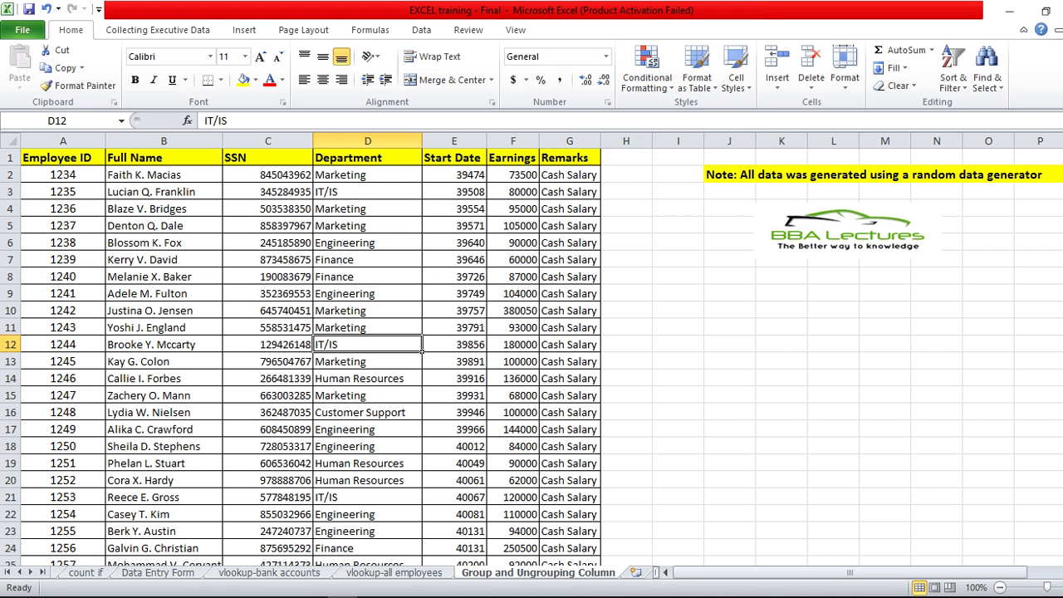
{"action": "left_click", "coordinate": [729, 327]}
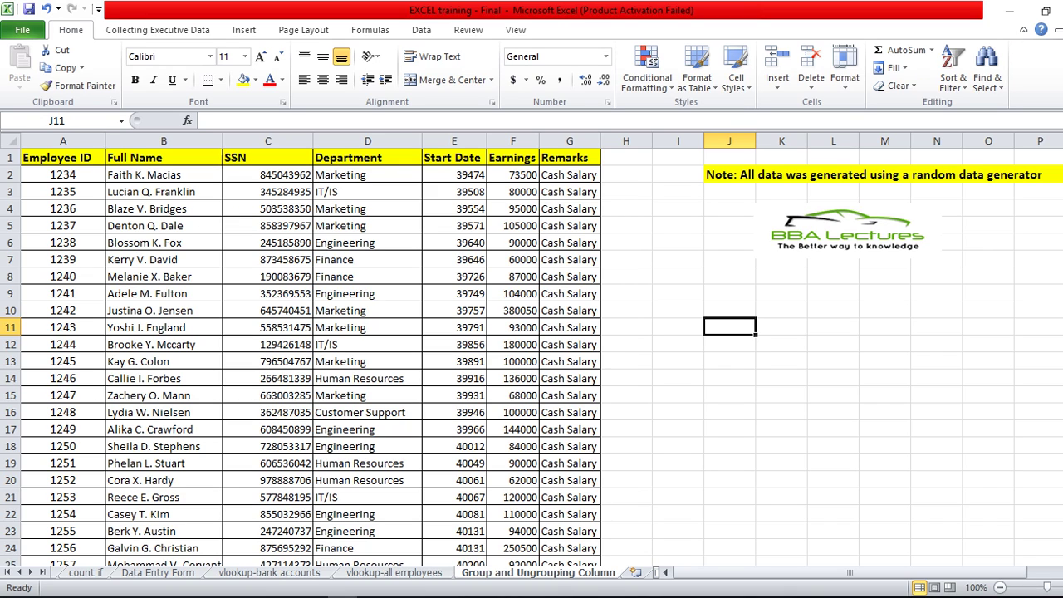
{"action": "left_click", "coordinate": [678, 412]}
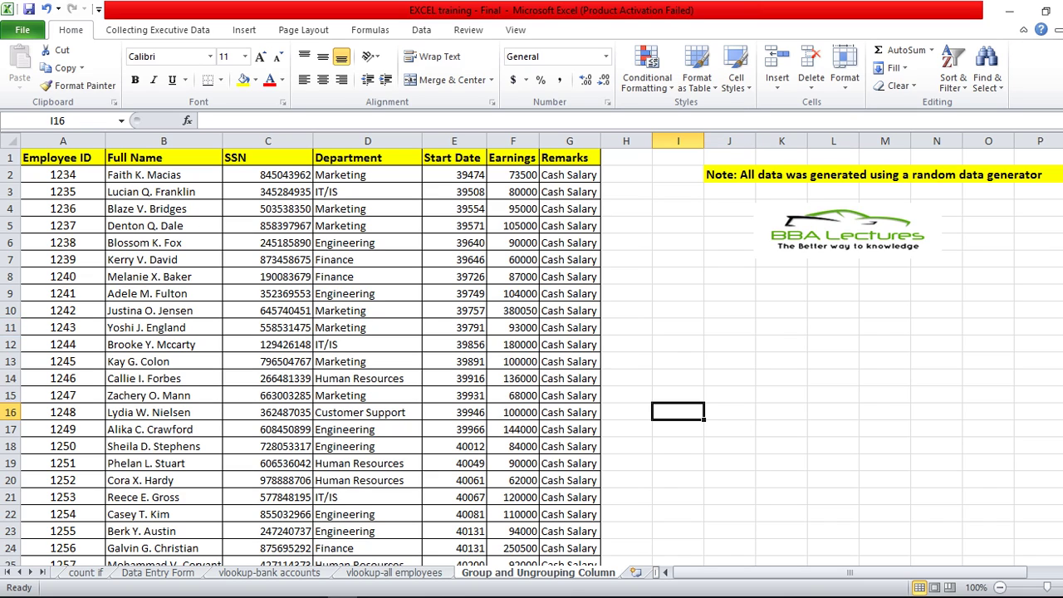
{"action": "left_click", "coordinate": [678, 327]}
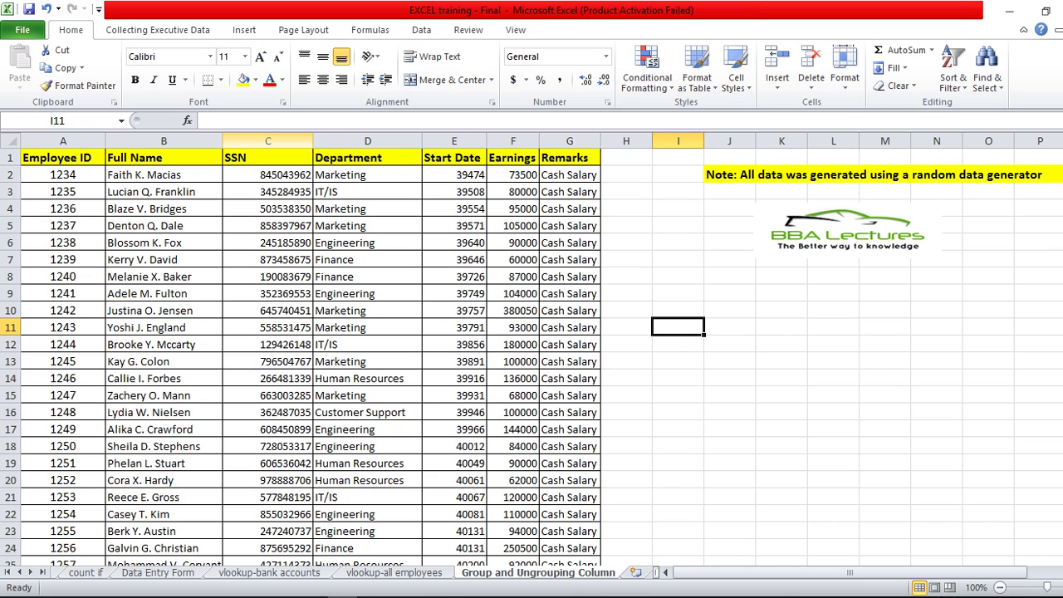
{"action": "left_click", "coordinate": [164, 276]}
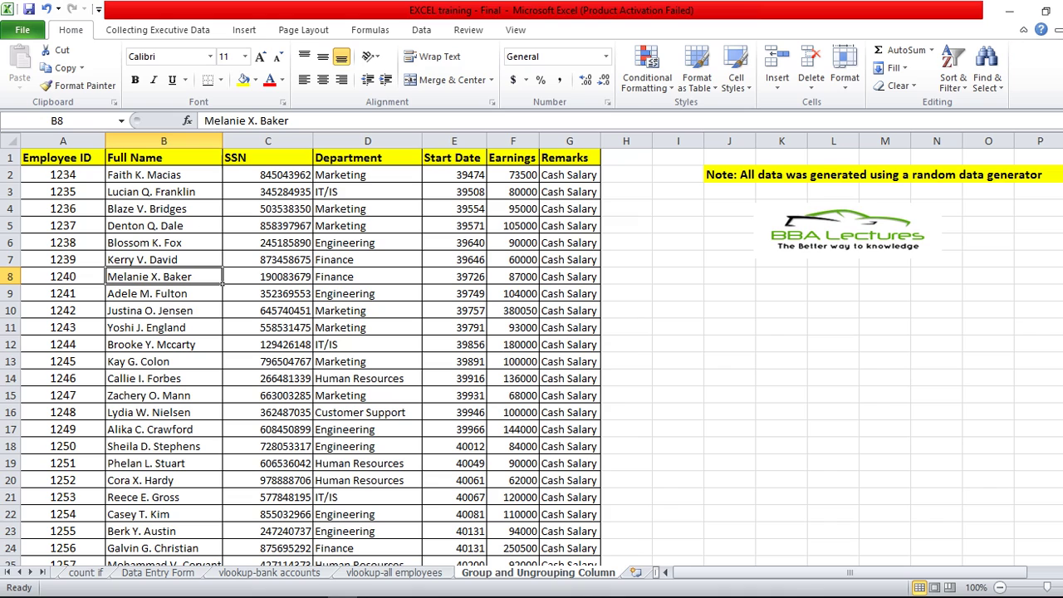
{"action": "left_click", "coordinate": [268, 276]}
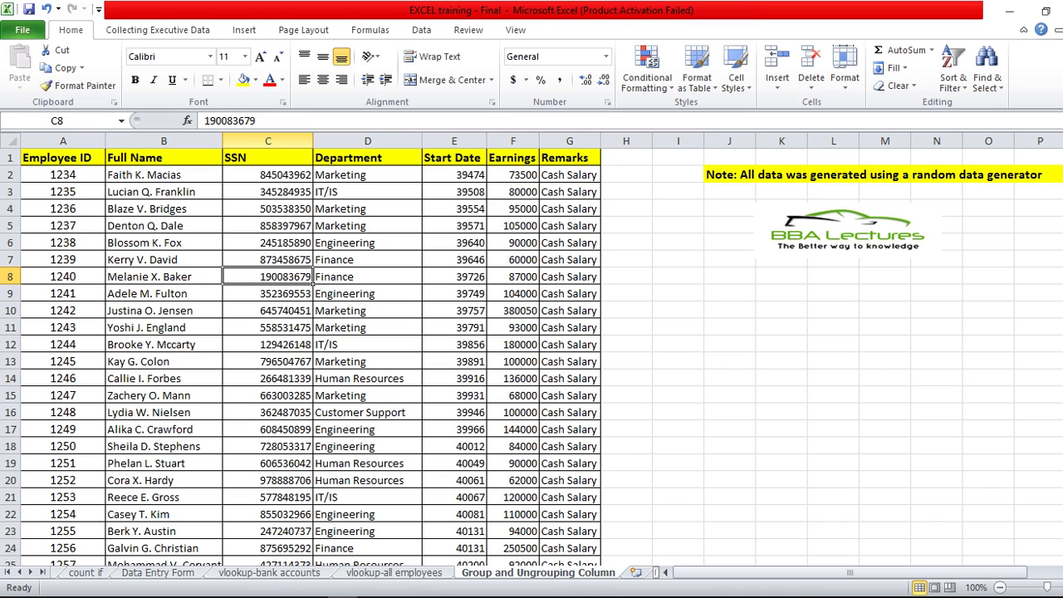
Group the SSN, Department and Start Date columns (C to E) of the employee table
{"action": "left_click", "coordinate": [268, 141]}
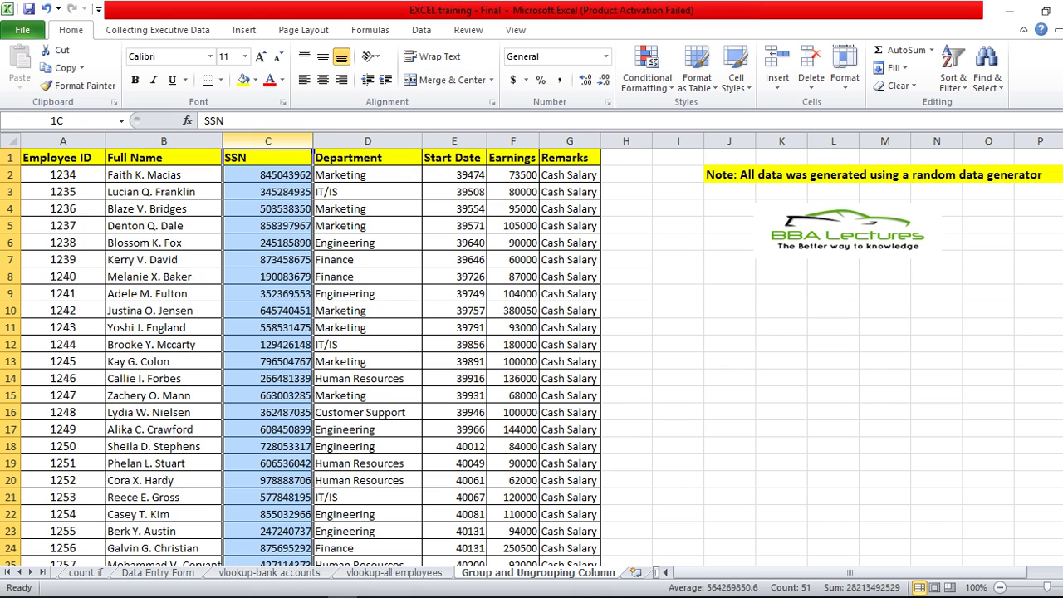
{"action": "left_click_drag", "start_coordinate": [312, 150], "coordinate": [488, 150]}
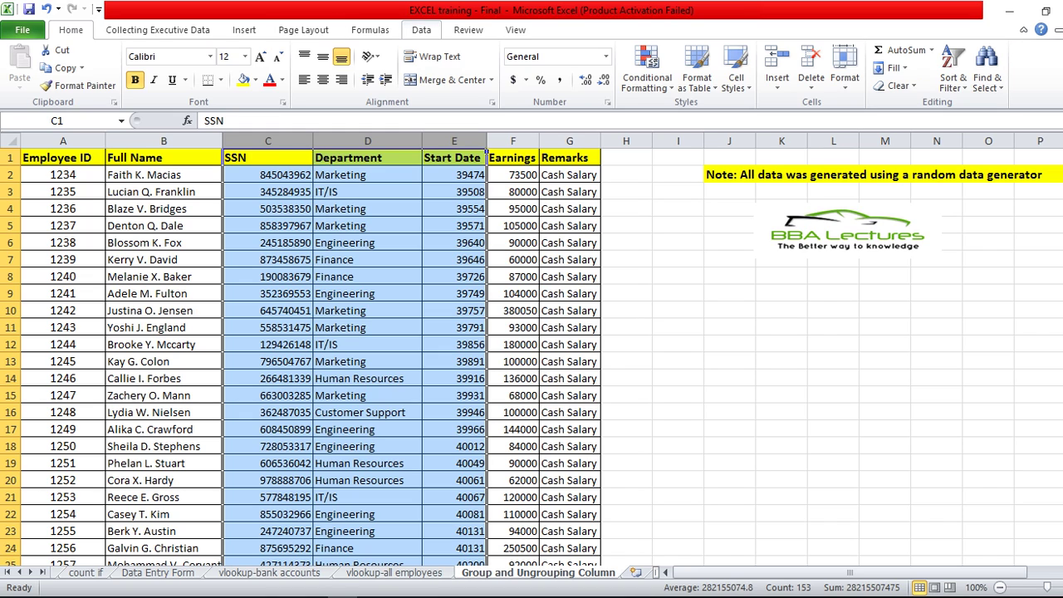
{"action": "left_click", "coordinate": [421, 29]}
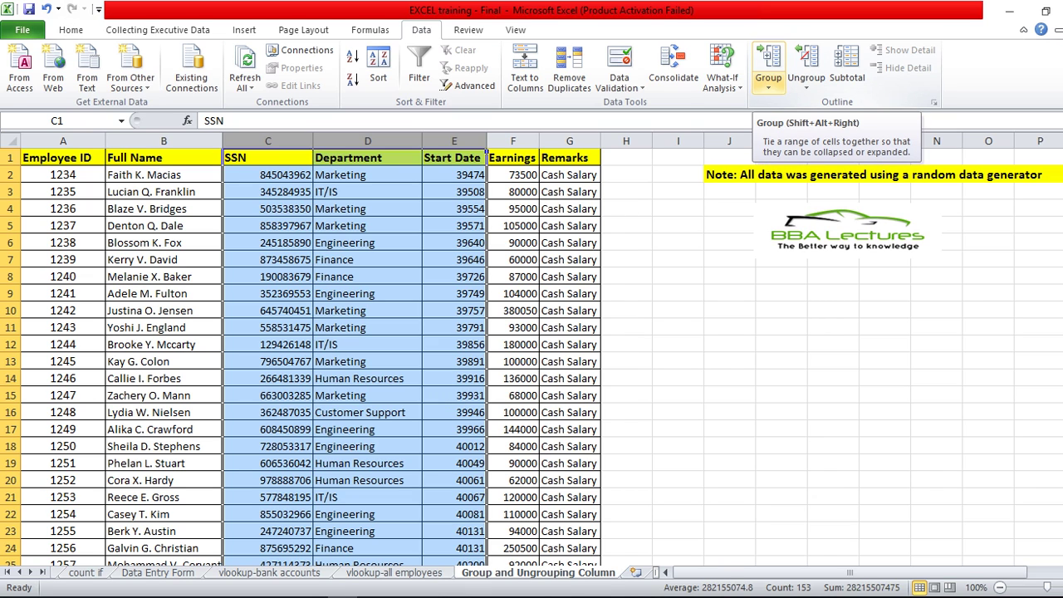
{"action": "left_click", "coordinate": [768, 83]}
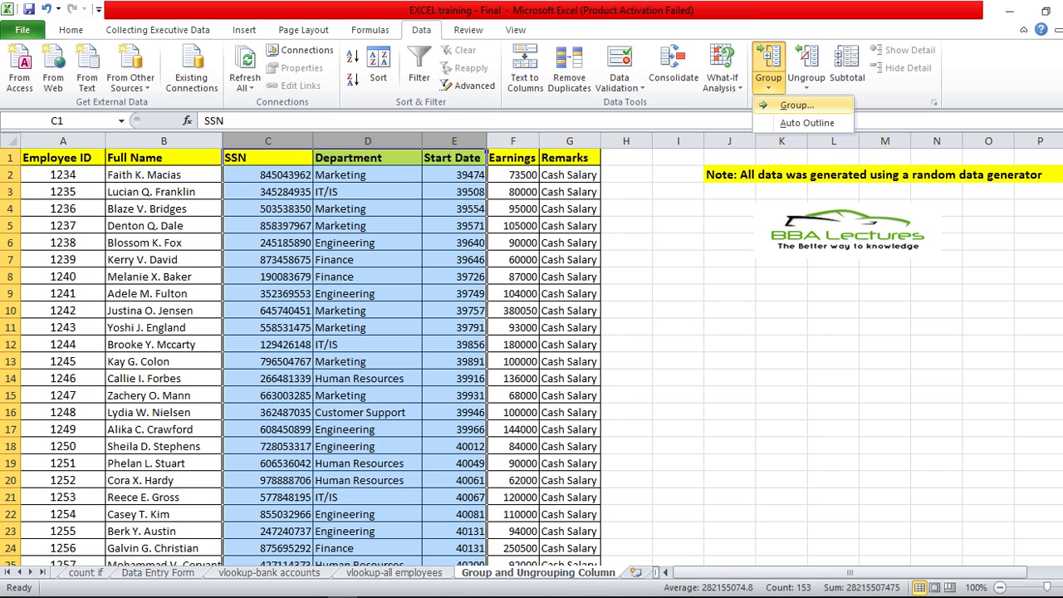
{"action": "left_click", "coordinate": [797, 105]}
{"action": "left_click", "coordinate": [729, 391]}
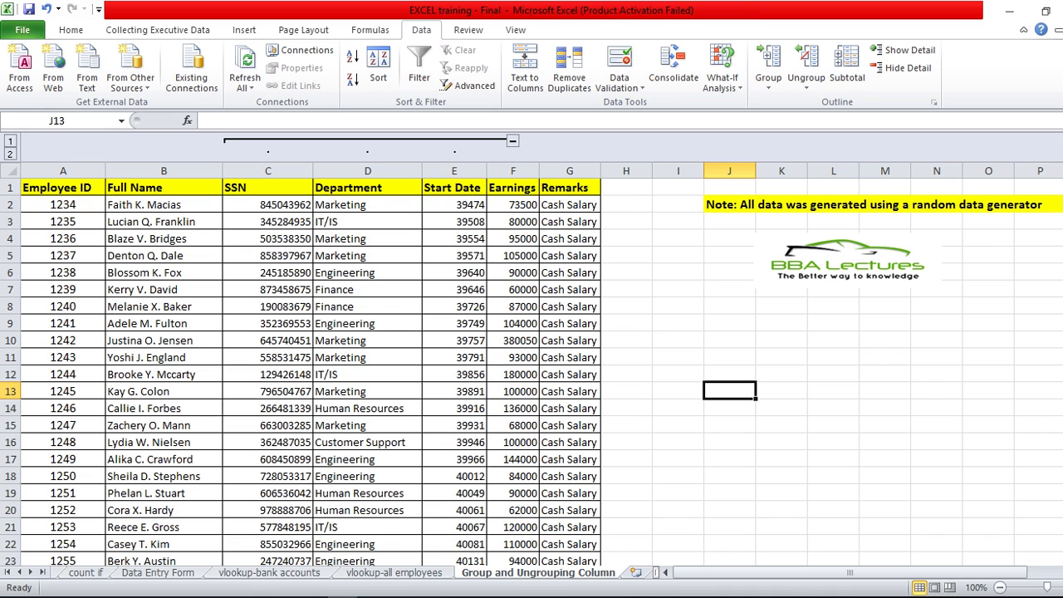
Collapse and re-expand the grouped SSN, Department and Start Date columns twice
{"action": "left_click", "coordinate": [512, 141]}
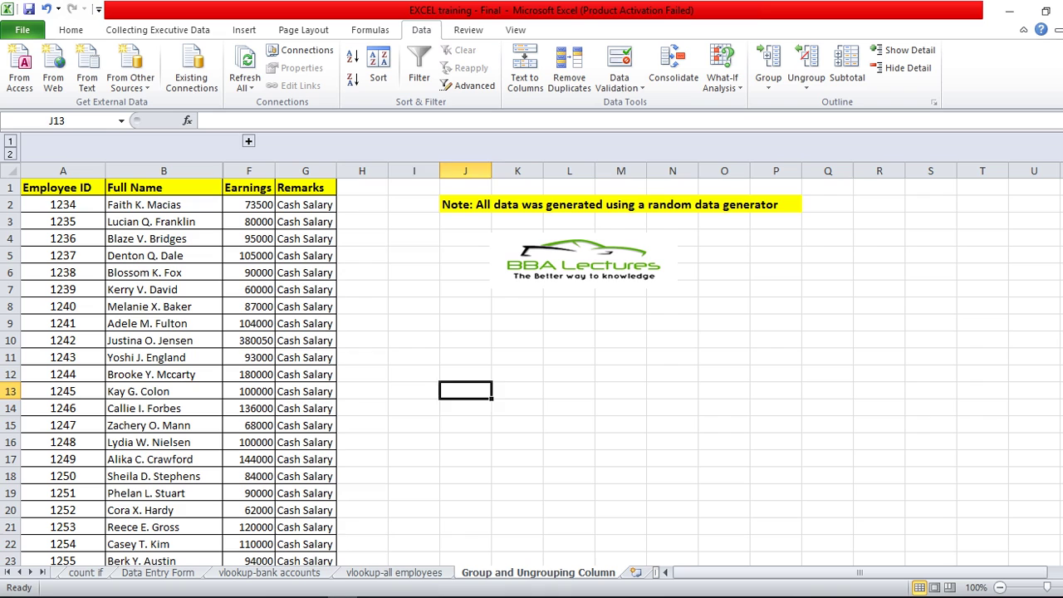
{"action": "left_click", "coordinate": [413, 239]}
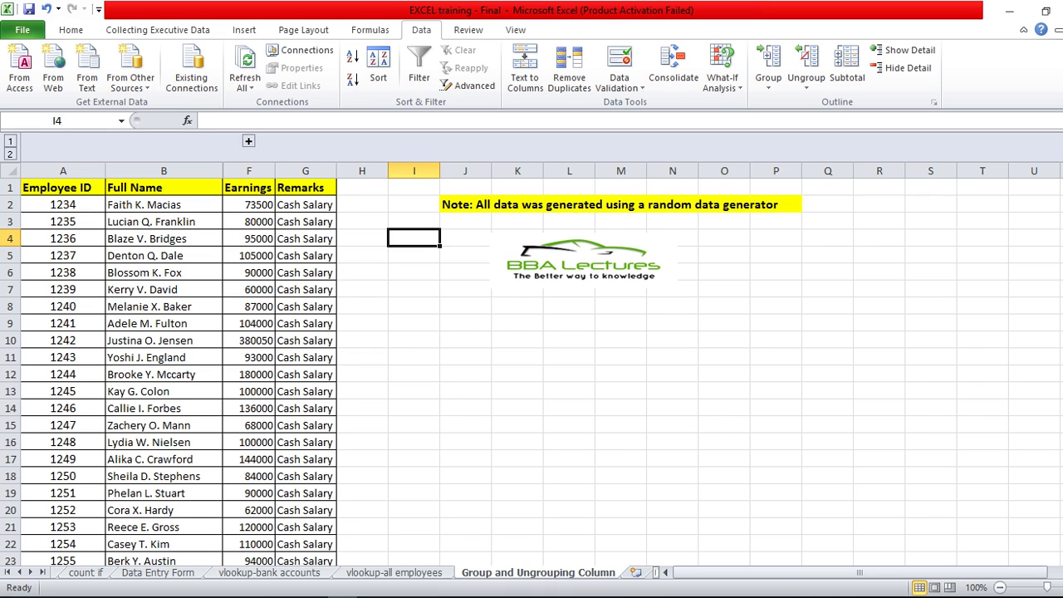
{"action": "left_click", "coordinate": [248, 141]}
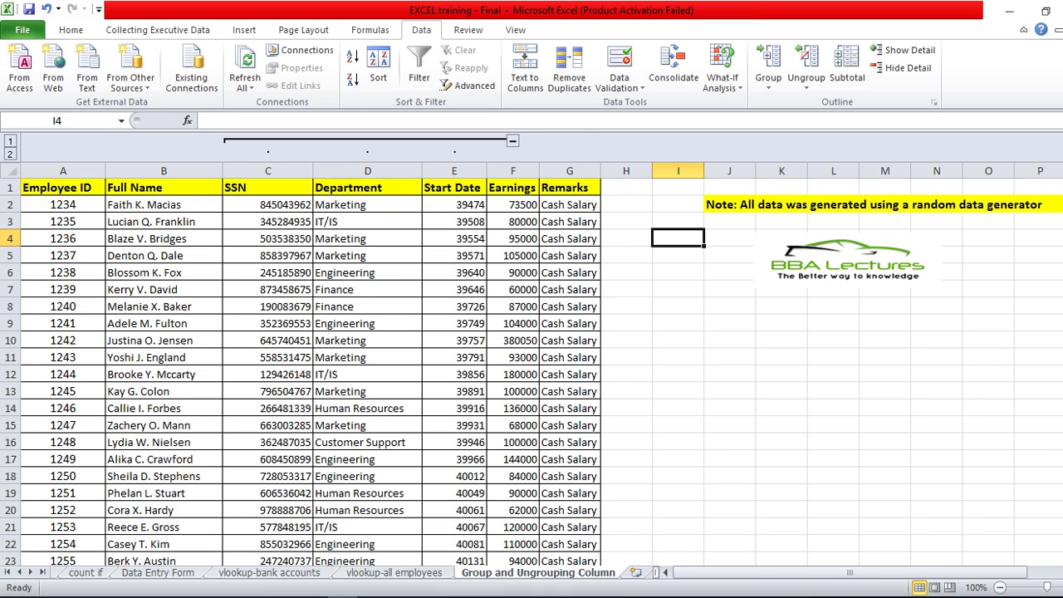
{"action": "left_click", "coordinate": [513, 141]}
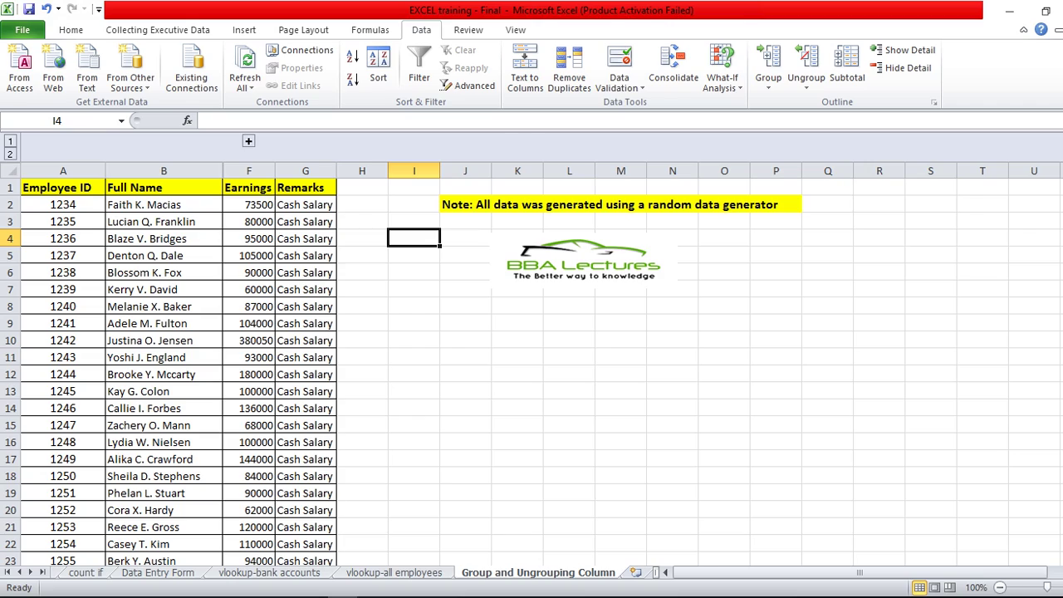
{"action": "left_click", "coordinate": [248, 141]}
{"action": "left_click", "coordinate": [267, 391]}
{"action": "scroll", "coordinate": [531, 365], "scroll_direction": "down", "scroll_amount": 13}
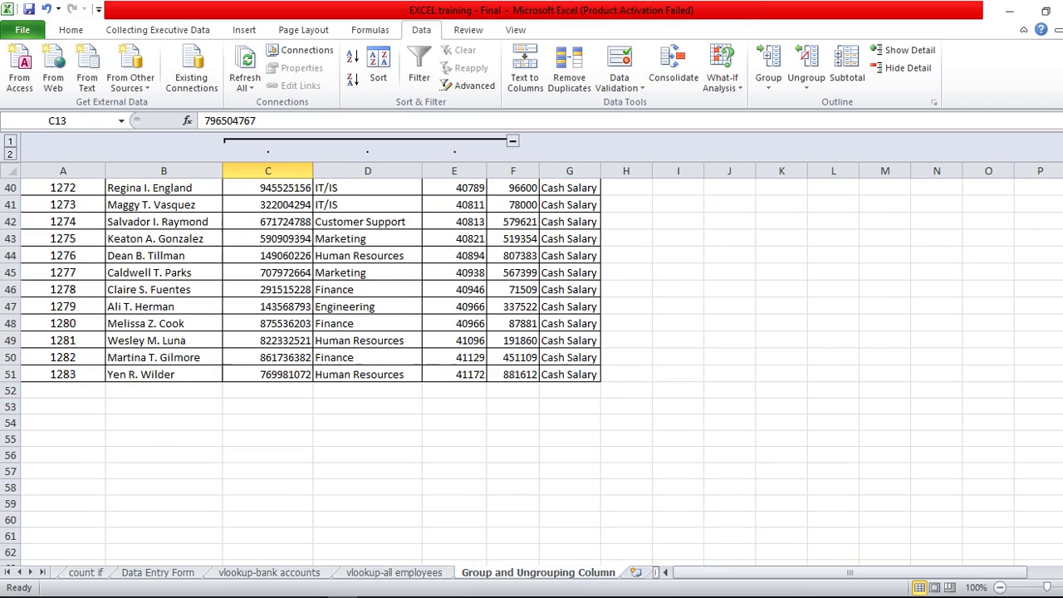
{"action": "scroll", "coordinate": [531, 365], "scroll_direction": "up", "scroll_amount": 13}
{"action": "left_click", "coordinate": [367, 306]}
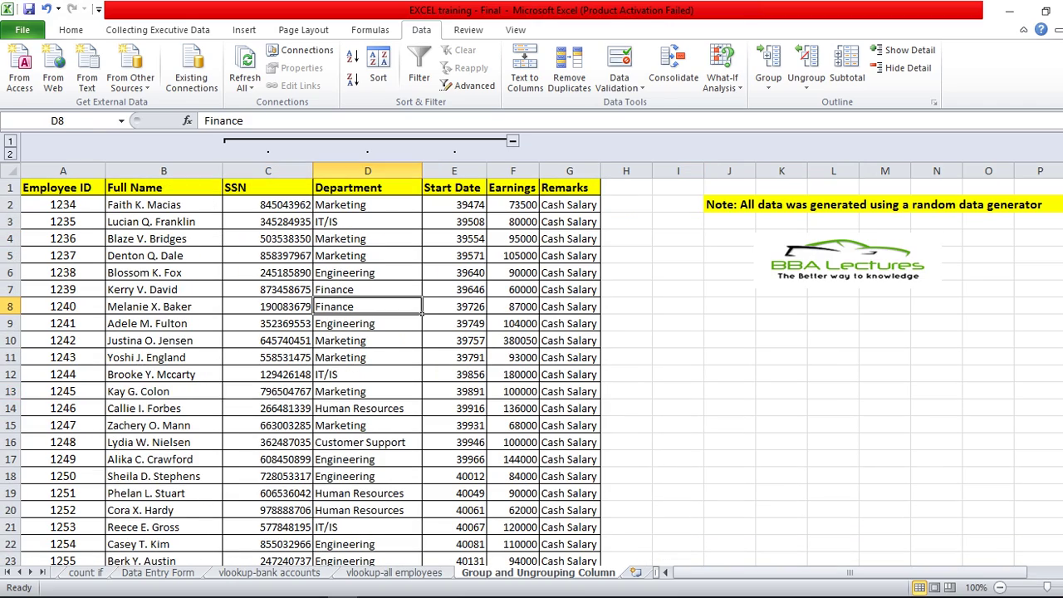
{"action": "left_click", "coordinate": [367, 357]}
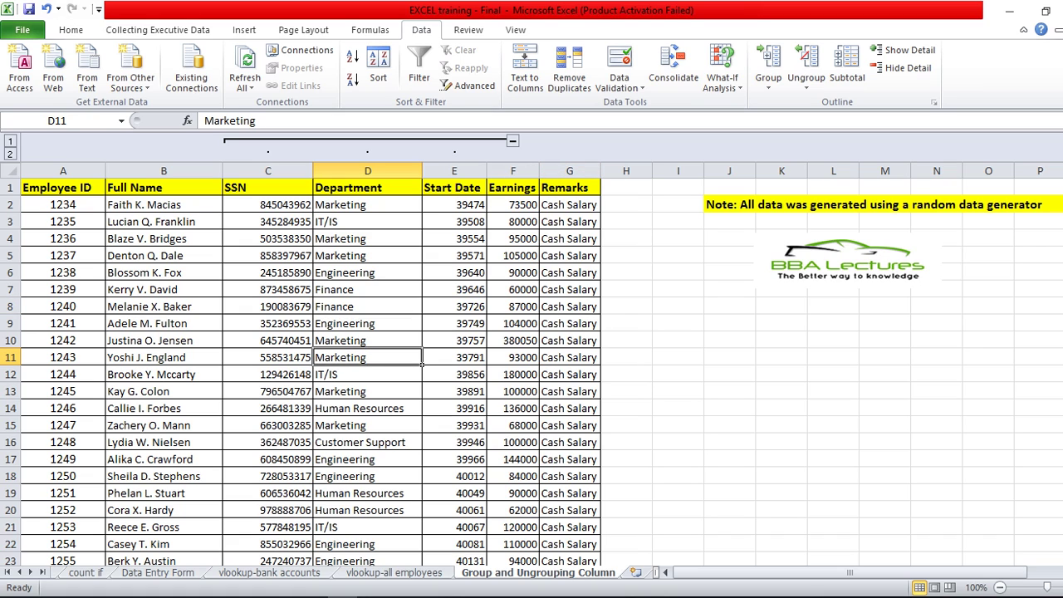
Group rows 10 to 15 of the employee table
{"action": "left_click_drag", "start_coordinate": [10, 306], "coordinate": [22, 382]}
{"action": "left_click", "coordinate": [164, 442]}
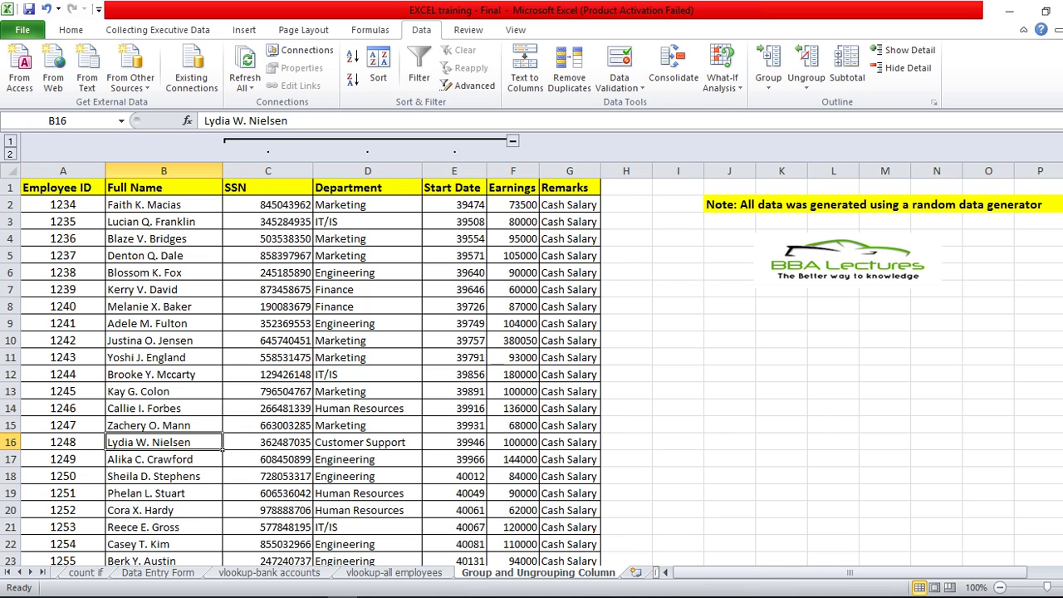
{"action": "left_click_drag", "start_coordinate": [10, 340], "coordinate": [21, 432]}
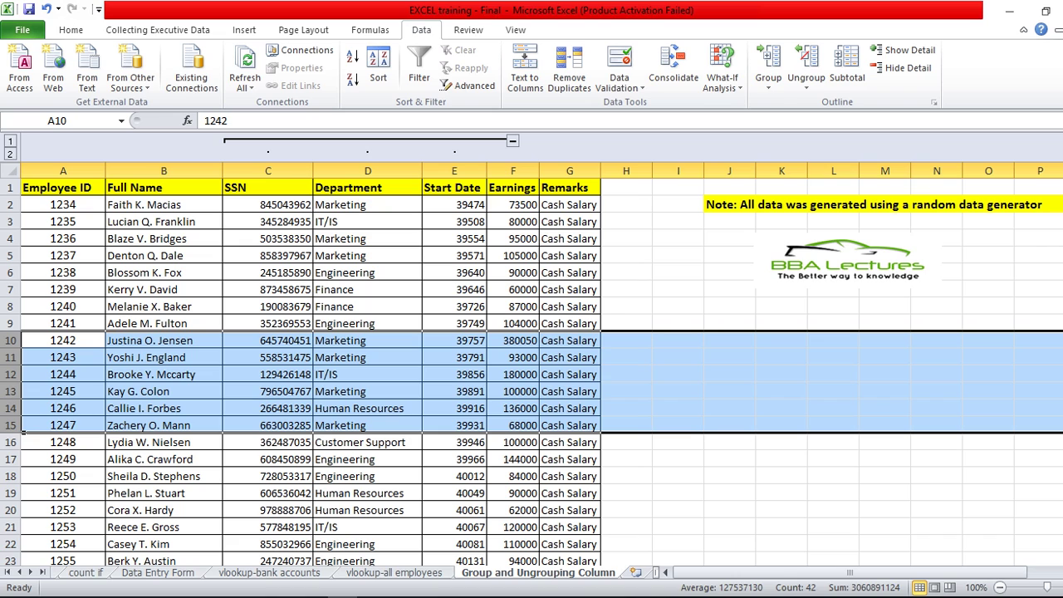
{"action": "left_click", "coordinate": [768, 83]}
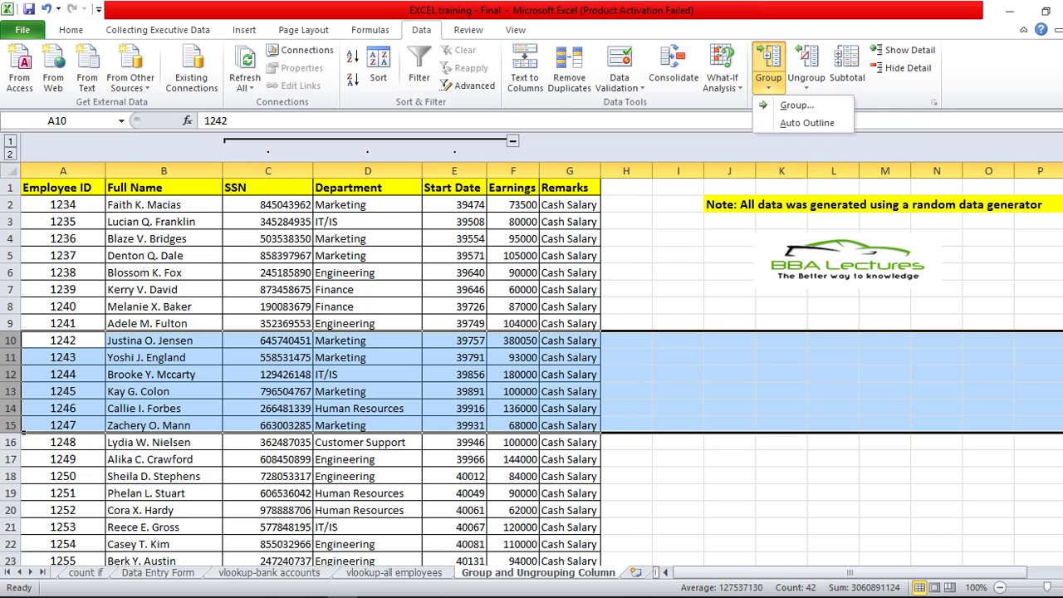
{"action": "left_click", "coordinate": [793, 106]}
{"action": "left_click", "coordinate": [758, 476]}
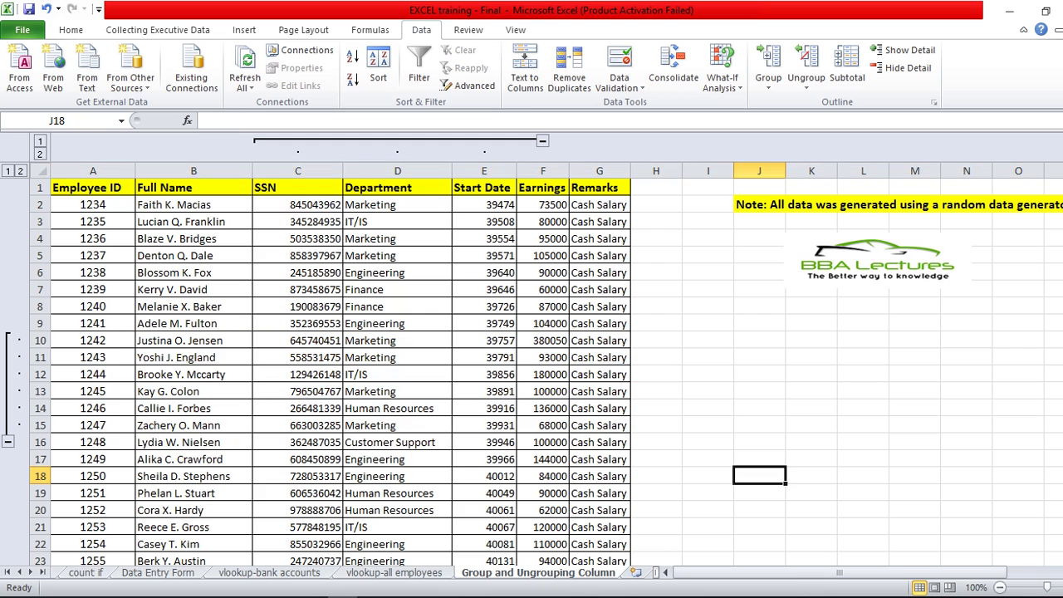
Collapse and re-expand the grouped rows 10 to 15 three times
{"action": "left_click", "coordinate": [7, 441]}
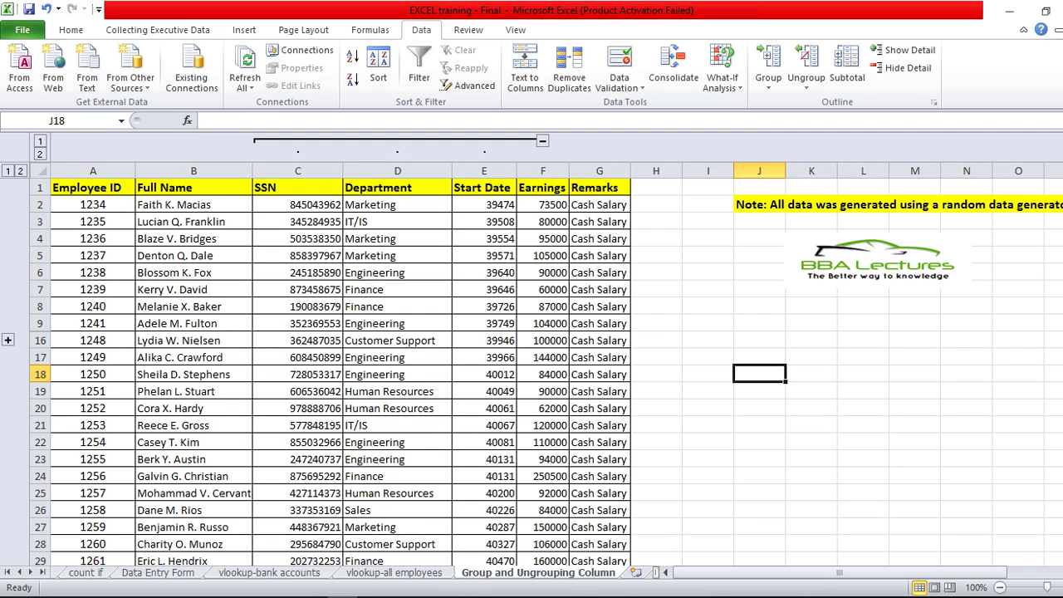
{"action": "left_click", "coordinate": [8, 339]}
{"action": "left_click", "coordinate": [708, 476]}
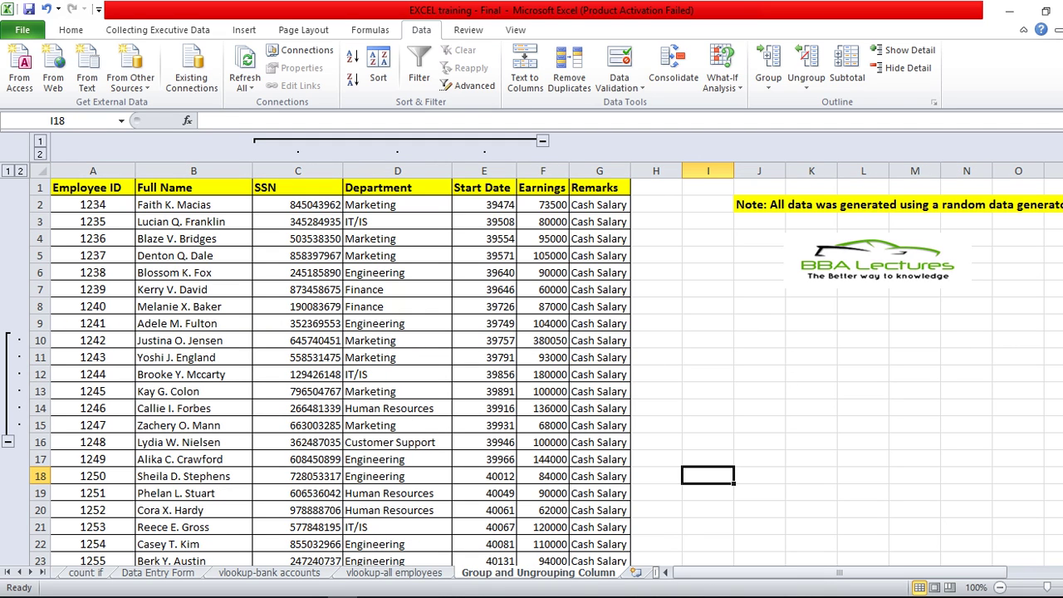
{"action": "left_click", "coordinate": [8, 442]}
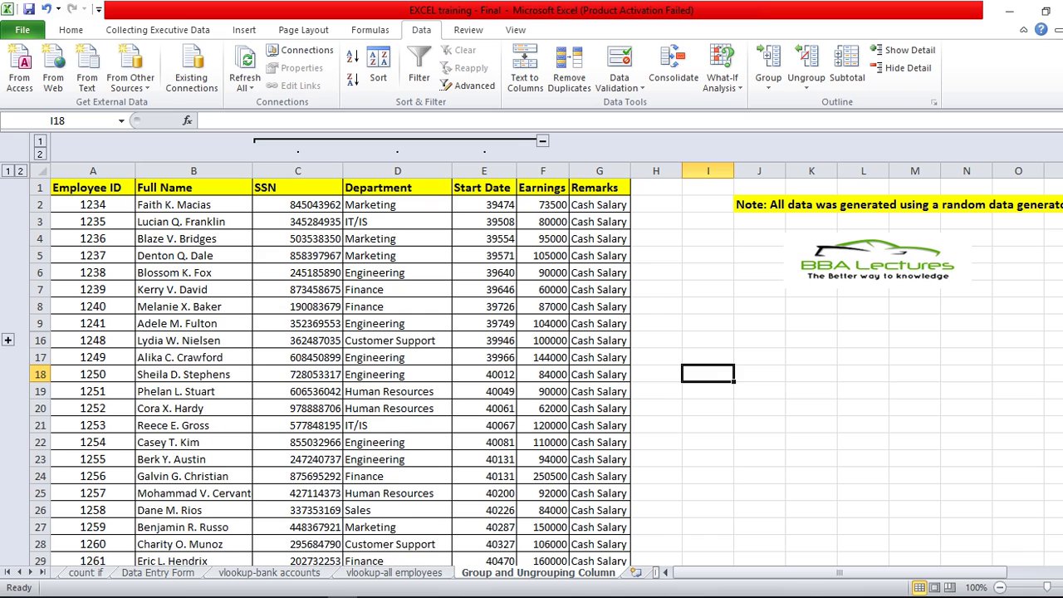
{"action": "left_click", "coordinate": [7, 340]}
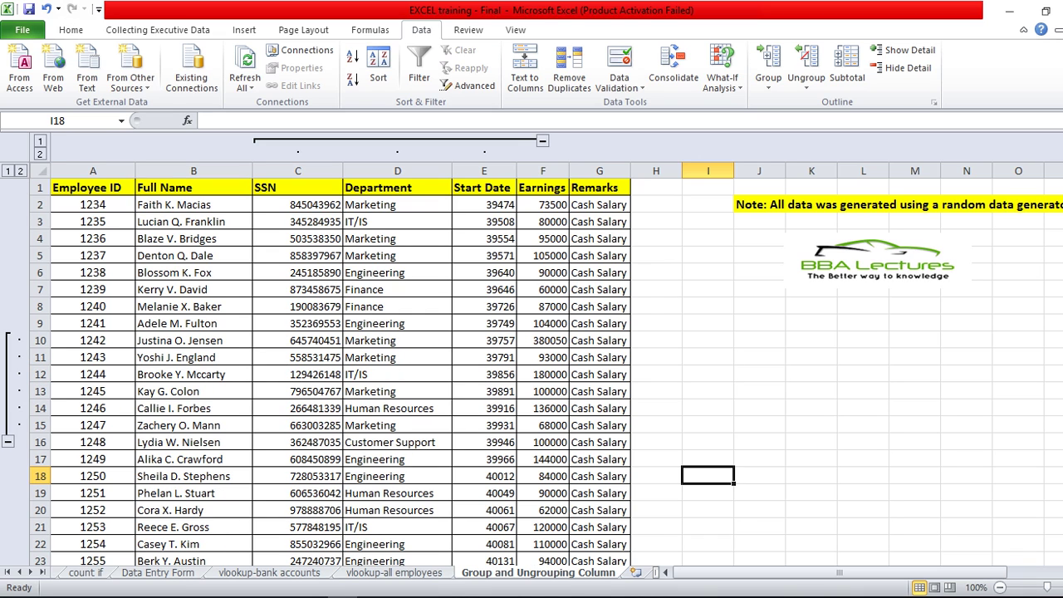
{"action": "left_click", "coordinate": [8, 441]}
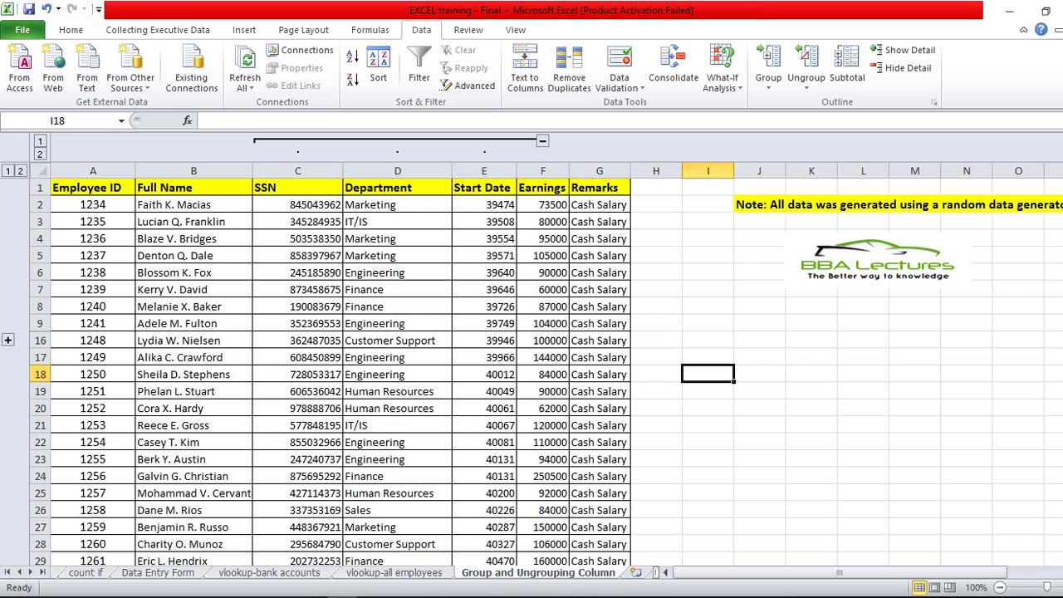
{"action": "left_click", "coordinate": [8, 339]}
{"action": "left_click", "coordinate": [759, 323]}
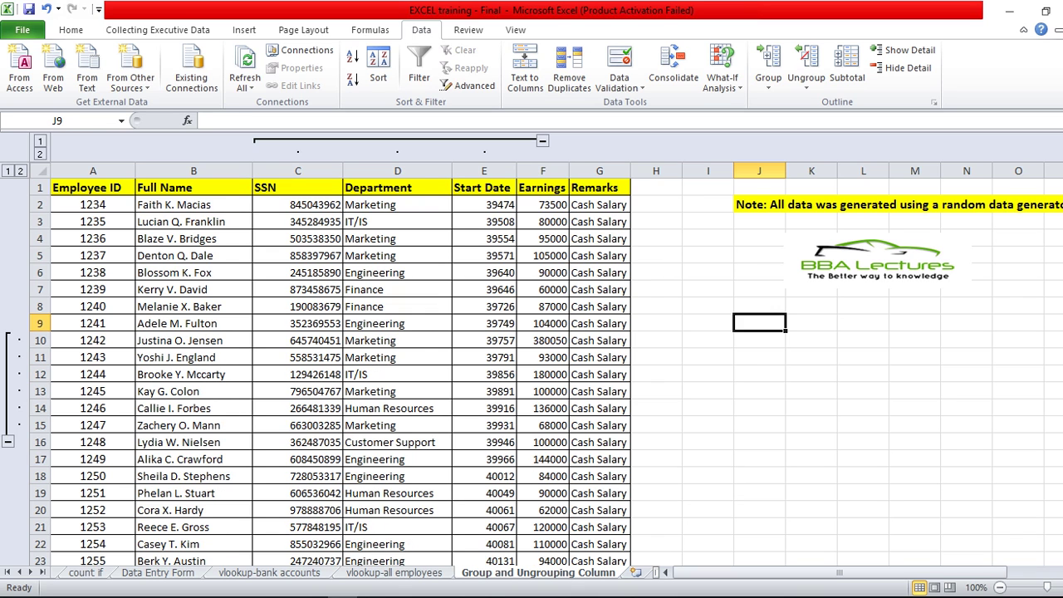
{"action": "scroll", "coordinate": [532, 374], "scroll_direction": "down", "scroll_amount": 3}
{"action": "scroll", "coordinate": [531, 374], "scroll_direction": "up", "scroll_amount": 3}
{"action": "left_click", "coordinate": [708, 305]}
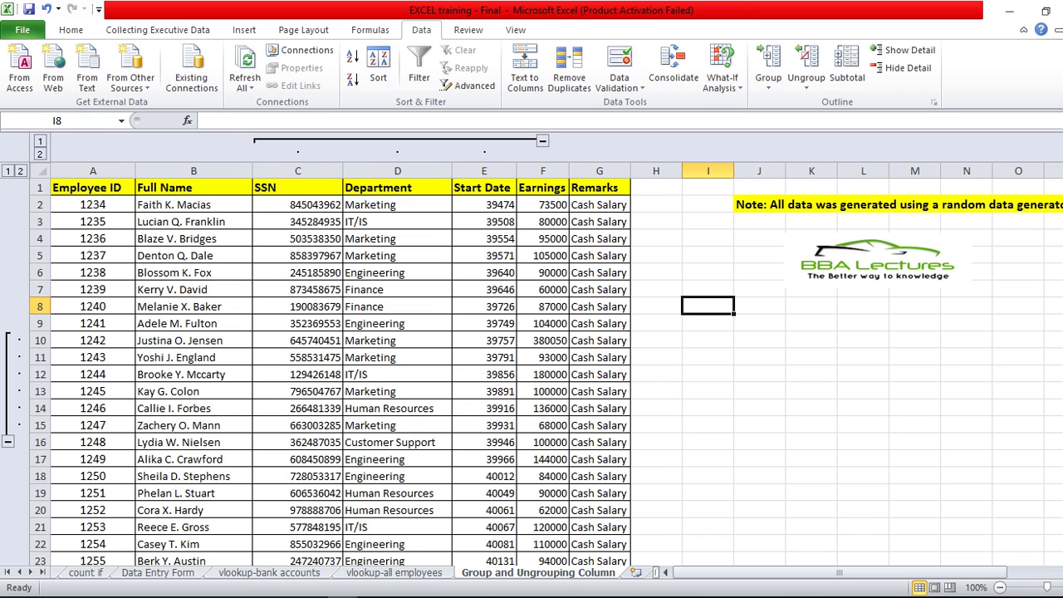
{"action": "left_click", "coordinate": [397, 306]}
{"action": "left_click", "coordinate": [707, 306]}
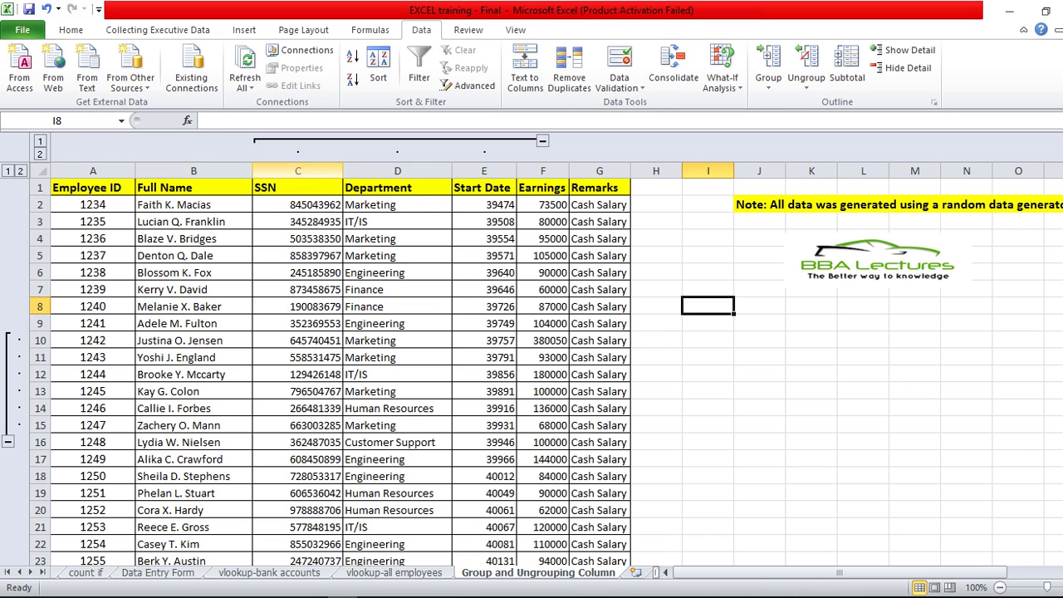
Ungroup the SSN, Department, Start Date and Earnings columns (C to F) to remove the column outline
{"action": "left_click_drag", "start_coordinate": [298, 170], "coordinate": [543, 170]}
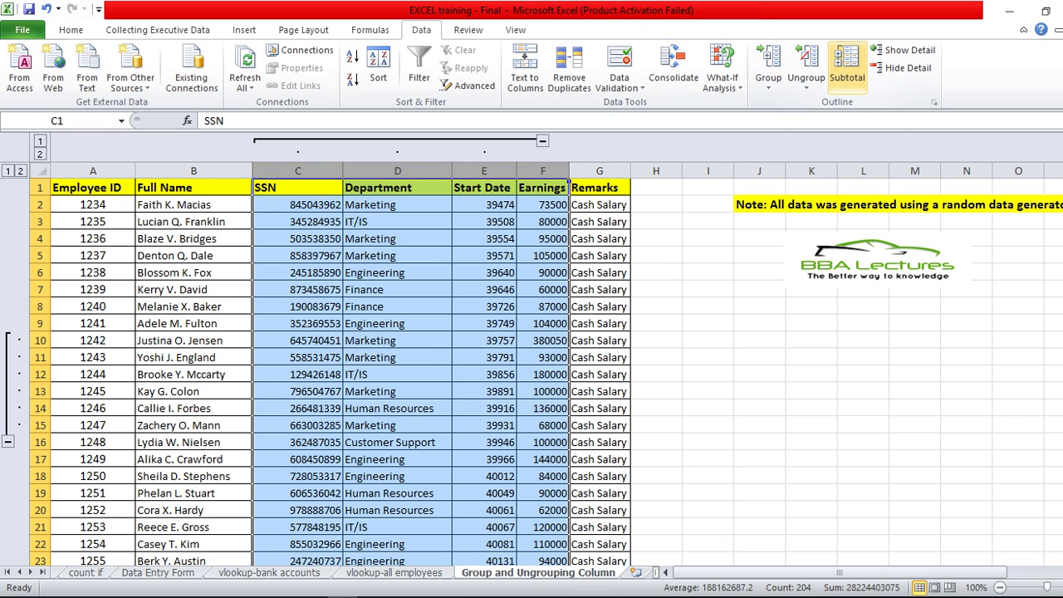
{"action": "left_click", "coordinate": [805, 83]}
{"action": "left_click", "coordinate": [835, 105]}
{"action": "left_click", "coordinate": [708, 395]}
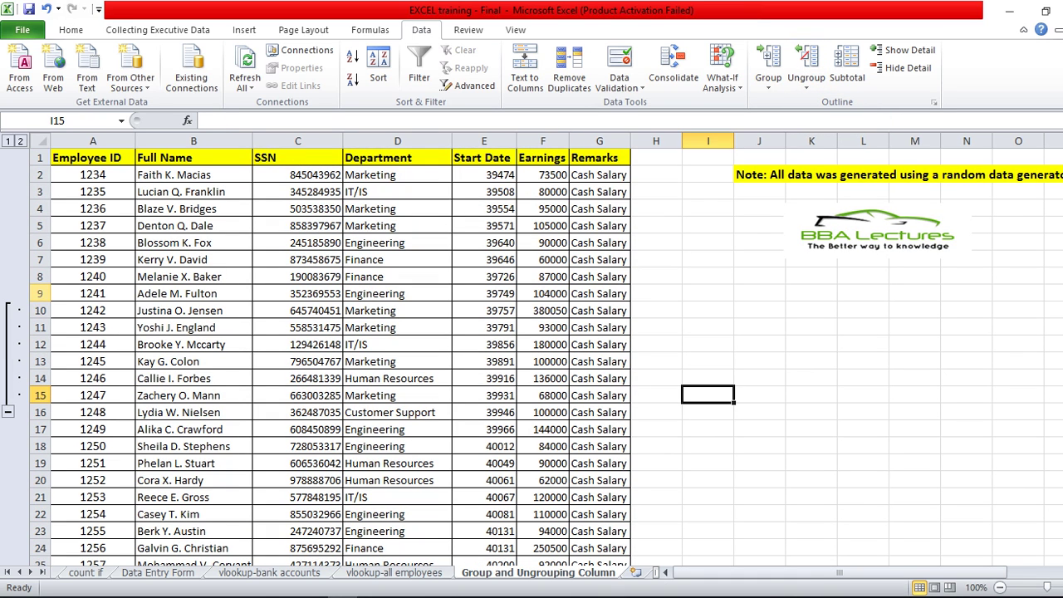
Ungroup rows 9 to 17 of the employee table to remove the row outline
{"action": "left_click_drag", "start_coordinate": [40, 293], "coordinate": [40, 429]}
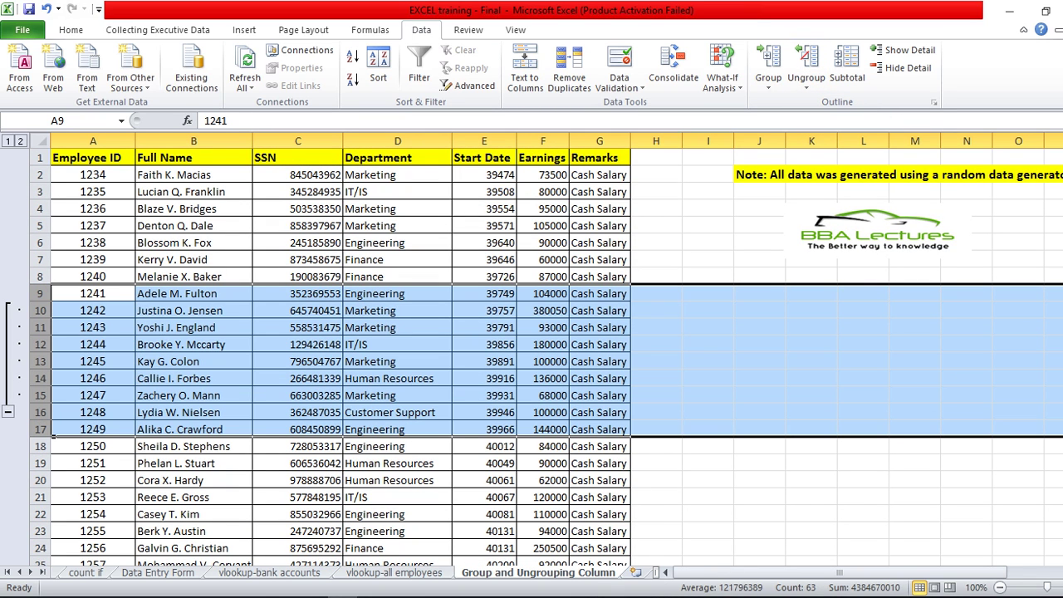
{"action": "left_click", "coordinate": [805, 83]}
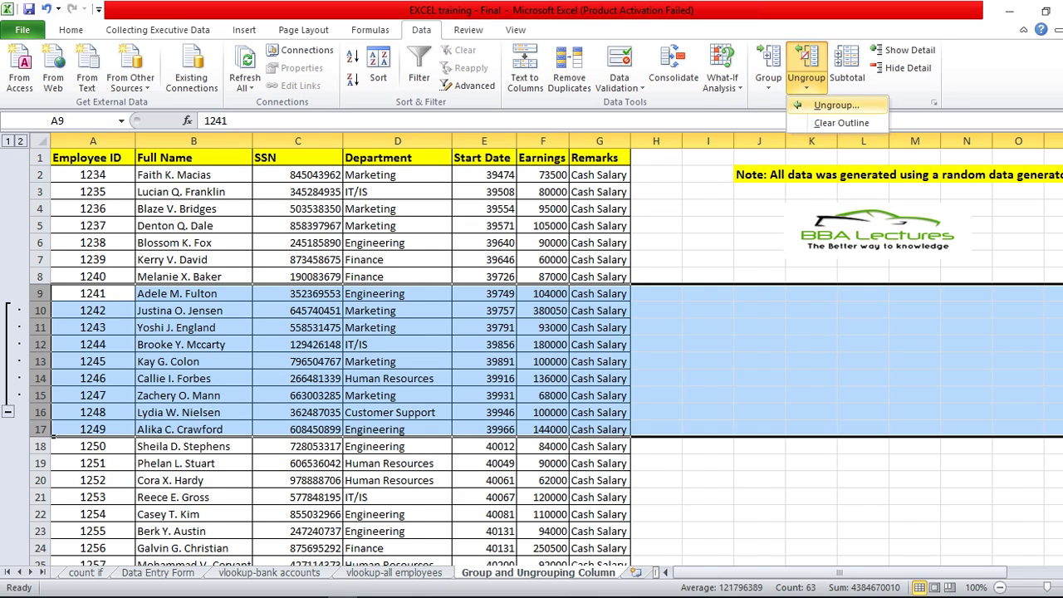
{"action": "left_click", "coordinate": [840, 103]}
{"action": "left_click", "coordinate": [626, 396]}
{"action": "left_click", "coordinate": [453, 412]}
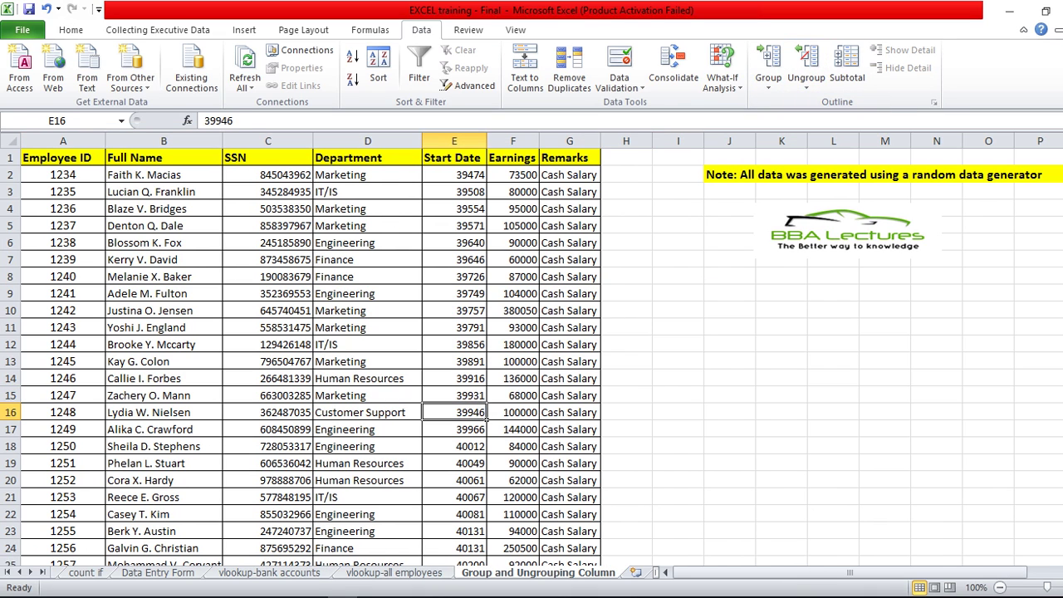
{"action": "left_click", "coordinate": [310, 297]}
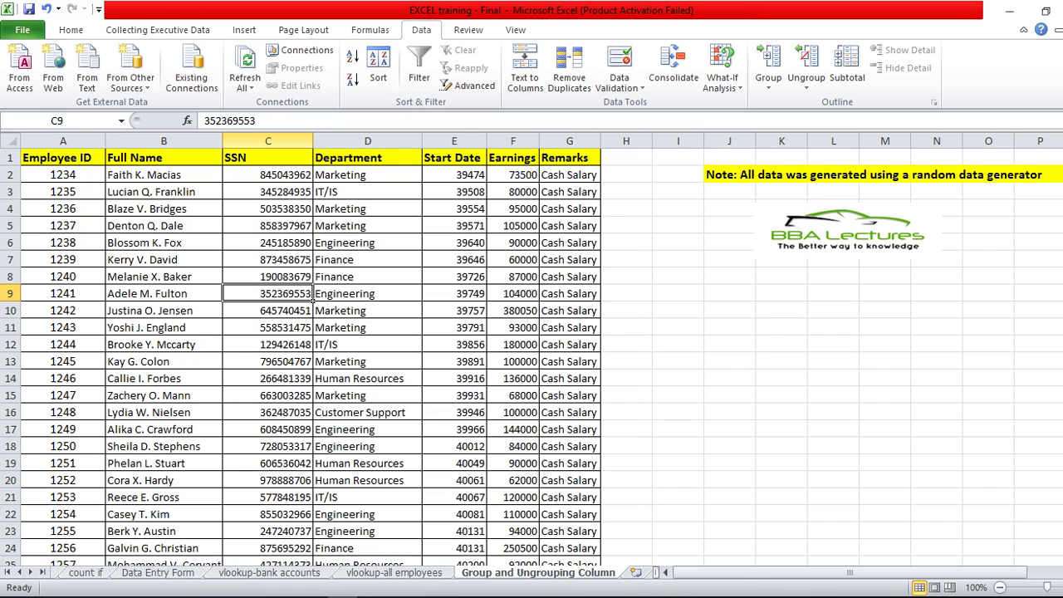
{"action": "left_click", "coordinate": [268, 141]}
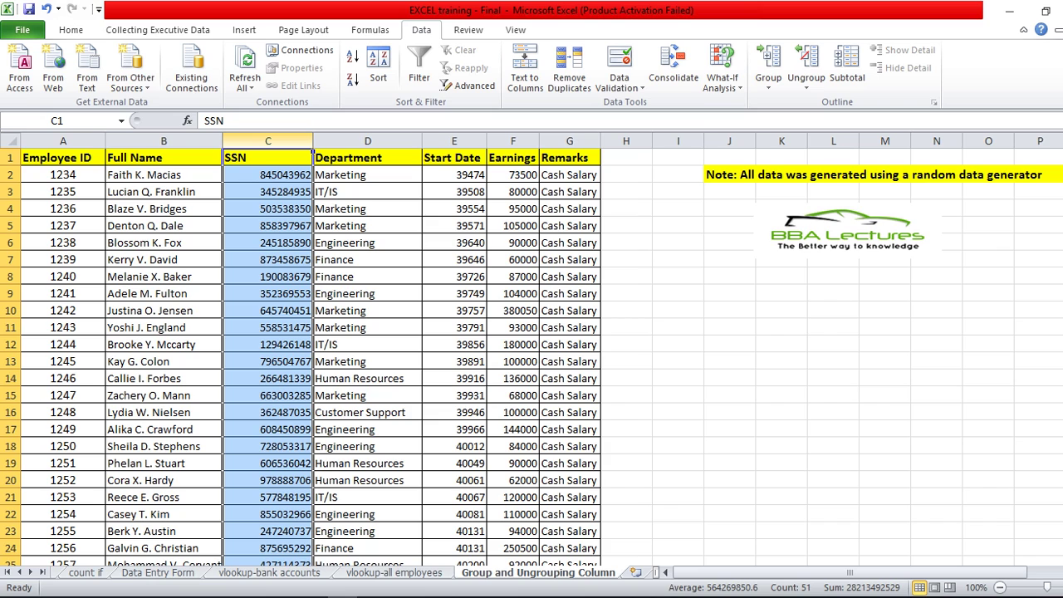
{"action": "right_click", "coordinate": [261, 203]}
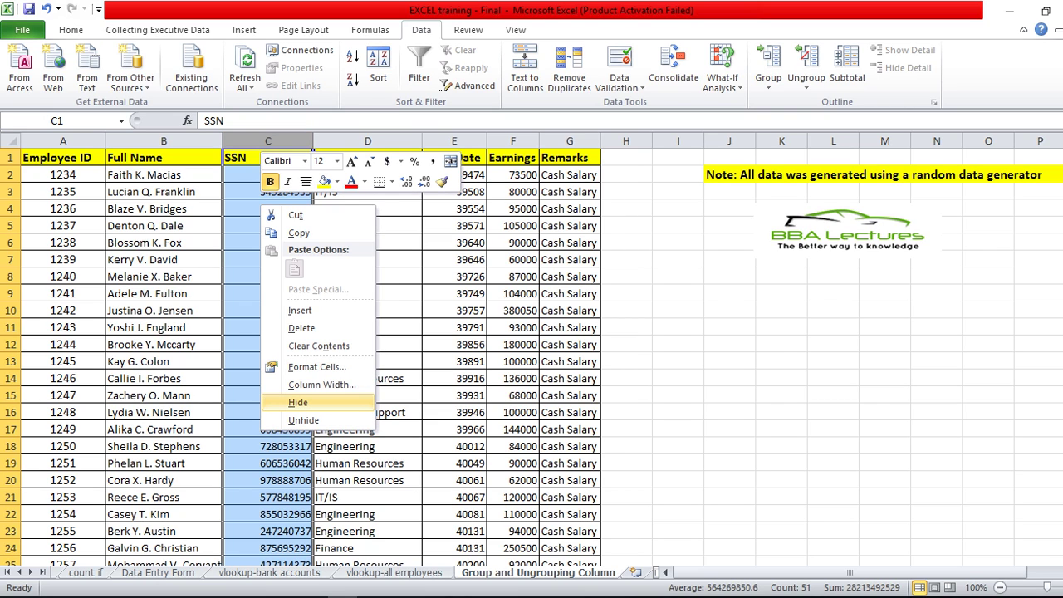
{"action": "key", "text": "Escape"}
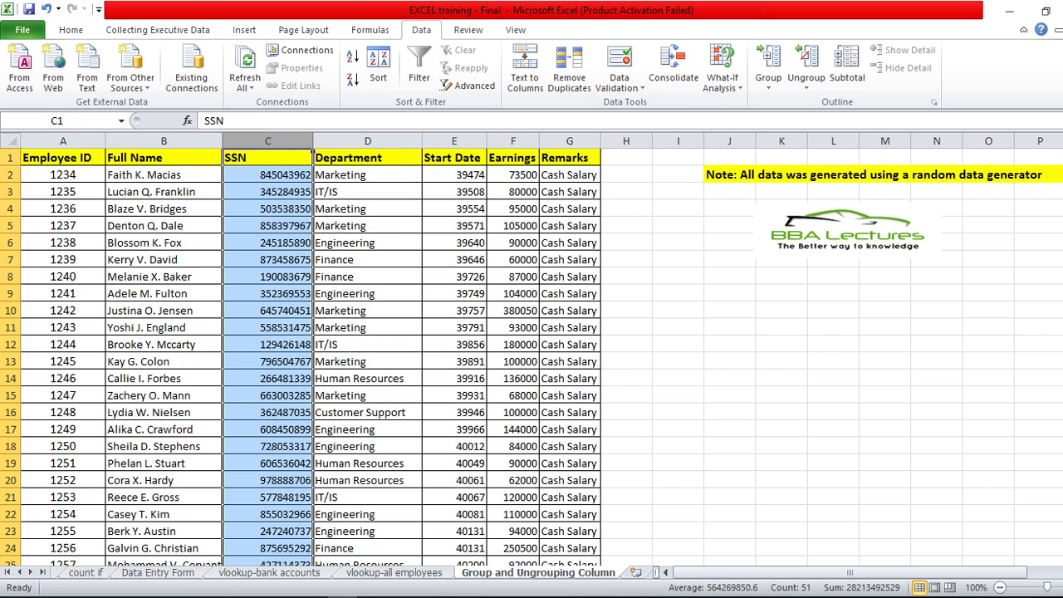
{"action": "left_click", "coordinate": [163, 259]}
Hide the SSN column (C) with the ordinary Hide command instead of grouping
{"action": "left_click", "coordinate": [268, 142]}
{"action": "right_click", "coordinate": [249, 283]}
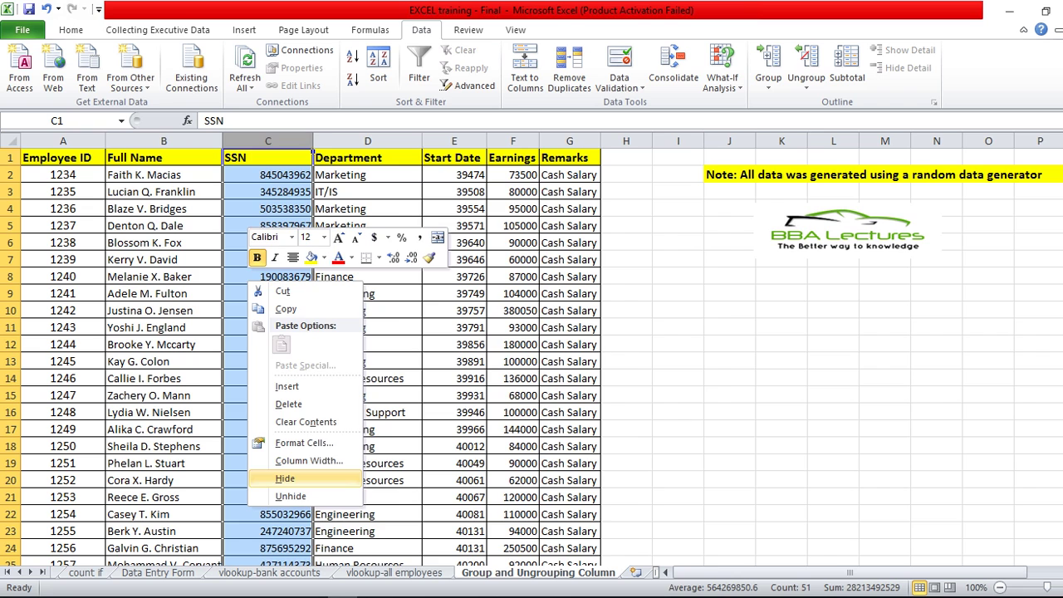
{"action": "left_click", "coordinate": [285, 479]}
{"action": "left_click", "coordinate": [422, 378]}
{"action": "left_click", "coordinate": [62, 361]}
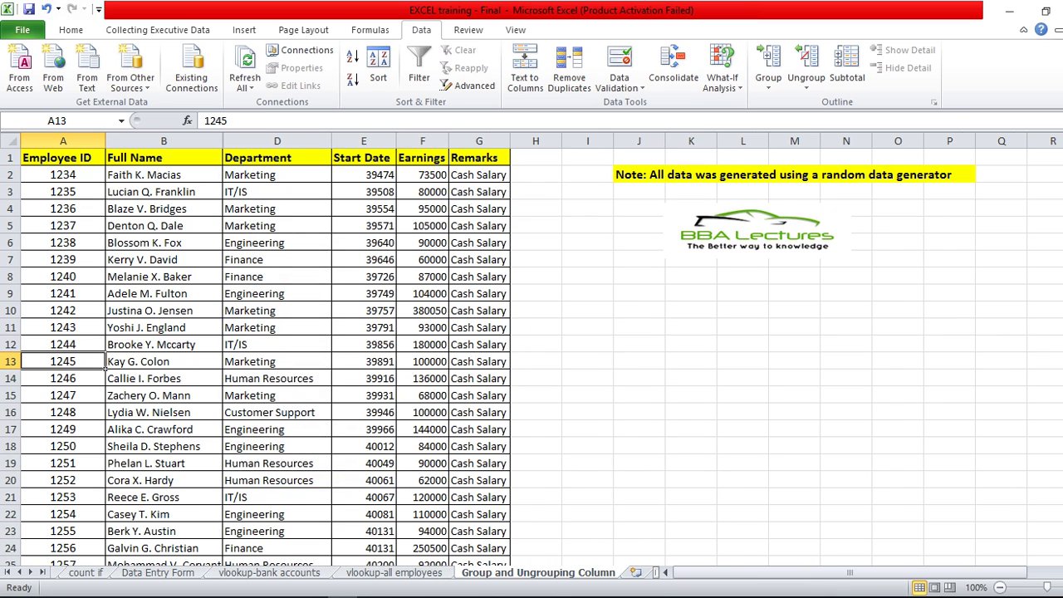
Unhide the SSN column by applying Unhide to the surrounding columns B to D
{"action": "left_click", "coordinate": [276, 225]}
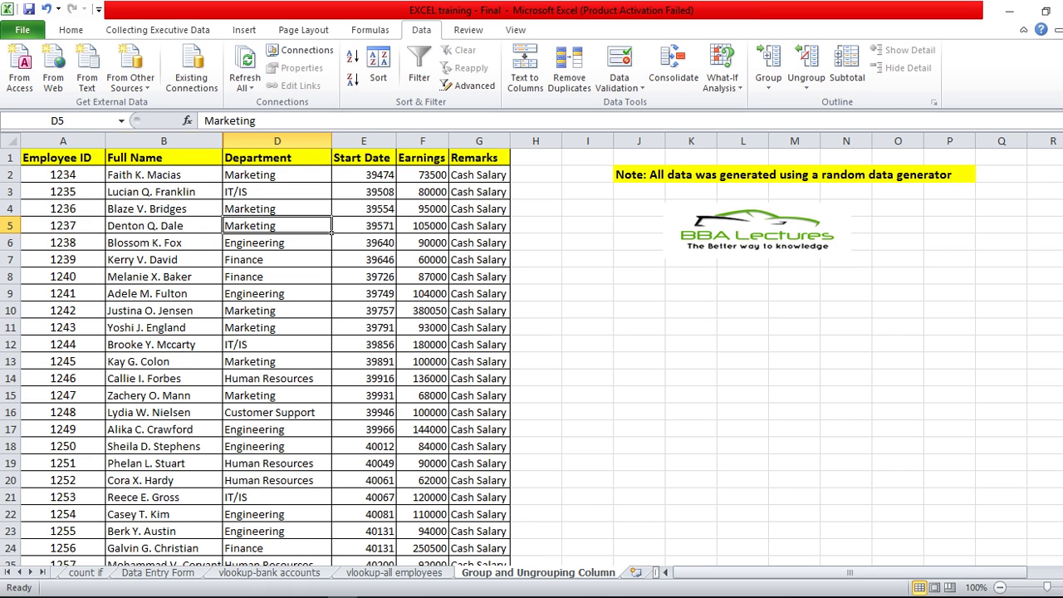
{"action": "left_click", "coordinate": [276, 310]}
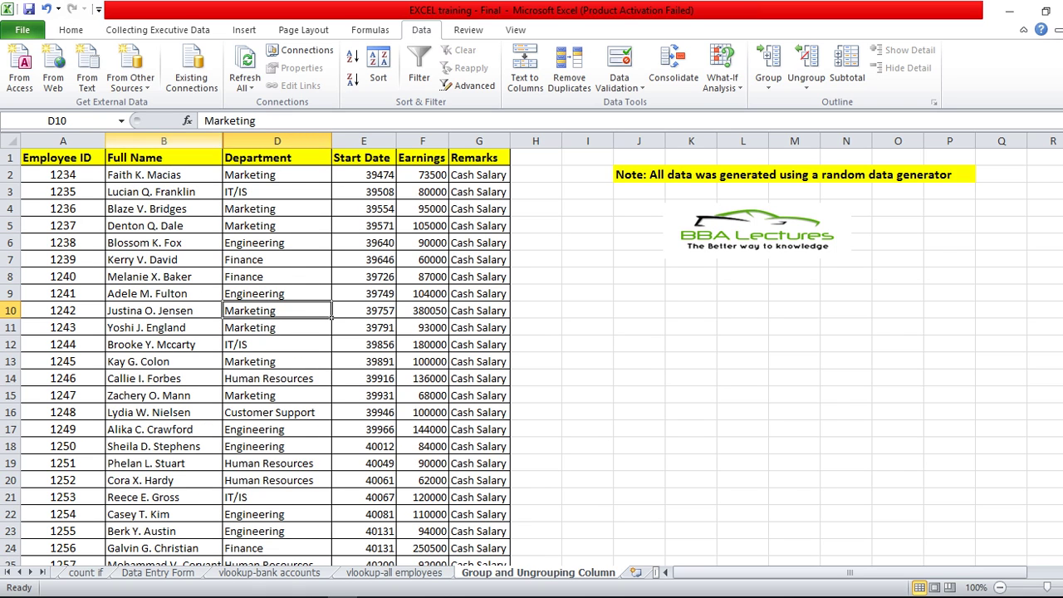
{"action": "left_click_drag", "start_coordinate": [164, 141], "coordinate": [277, 141]}
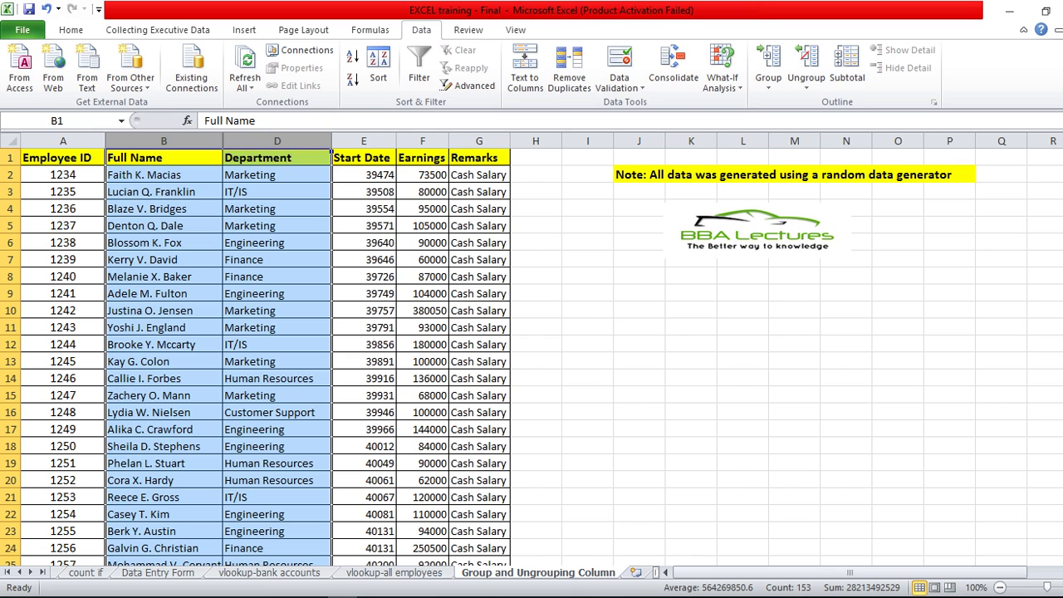
{"action": "right_click", "coordinate": [266, 221]}
{"action": "left_click", "coordinate": [292, 438]}
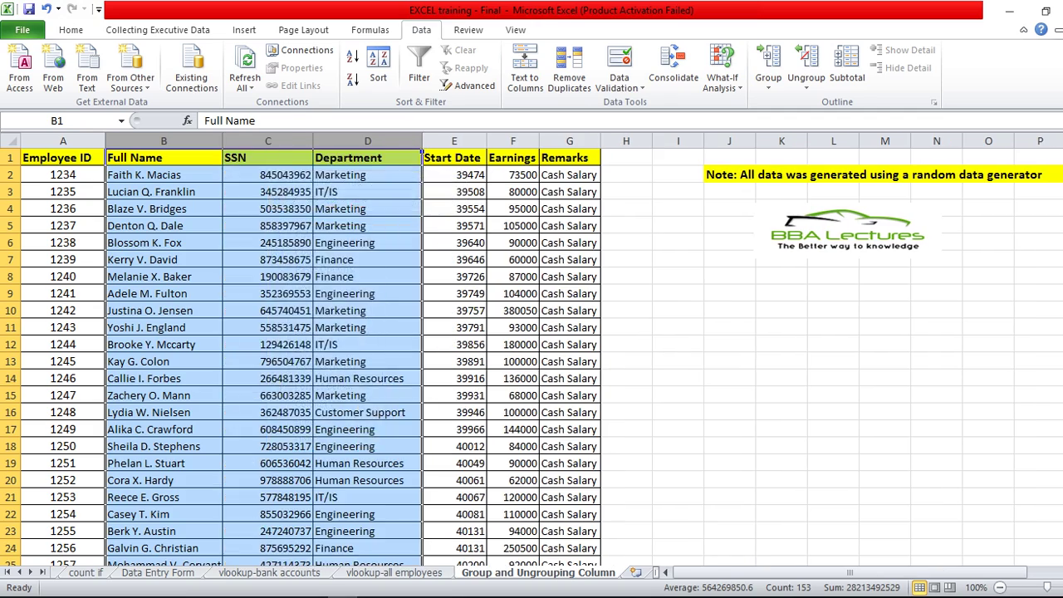
{"action": "left_click", "coordinate": [164, 344]}
{"action": "scroll", "coordinate": [164, 343], "scroll_direction": "down", "scroll_amount": 5}
{"action": "scroll", "coordinate": [163, 344], "scroll_direction": "up", "scroll_amount": 5}
{"action": "left_click", "coordinate": [268, 259]}
{"action": "scroll", "coordinate": [267, 259], "scroll_direction": "down", "scroll_amount": 5}
{"action": "scroll", "coordinate": [268, 259], "scroll_direction": "up", "scroll_amount": 5}
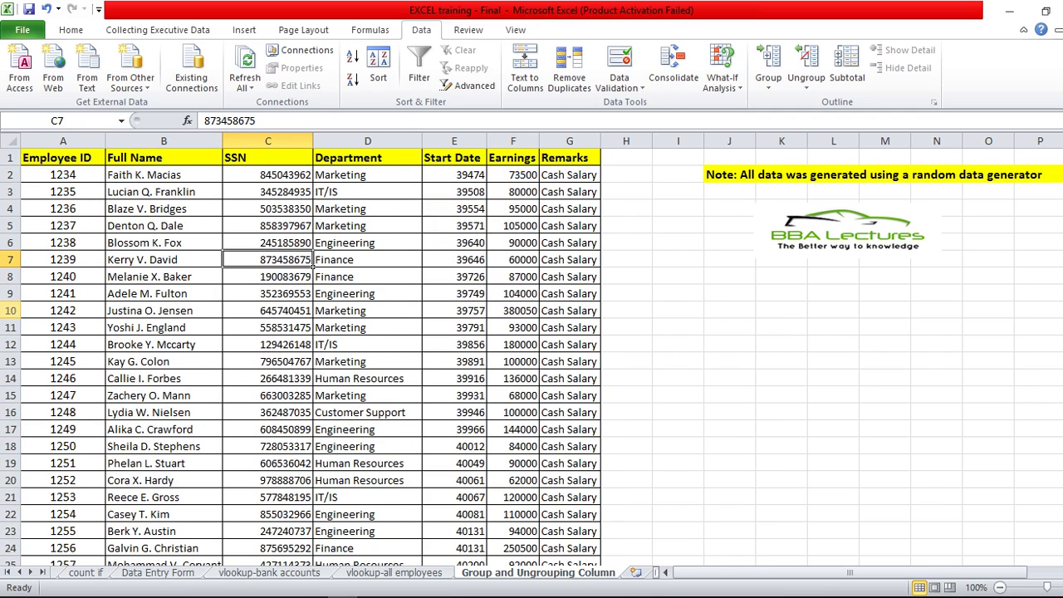
Hide rows 10 to 13 of the employee table with the ordinary Hide command
{"action": "left_click_drag", "start_coordinate": [11, 311], "coordinate": [11, 361]}
{"action": "right_click", "coordinate": [72, 340]}
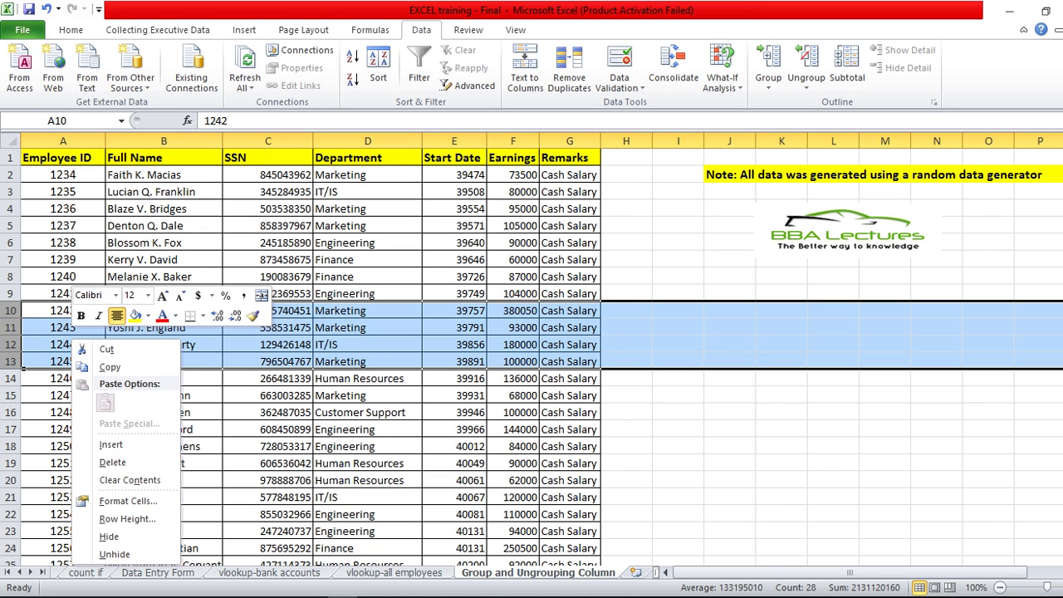
{"action": "left_click", "coordinate": [109, 536]}
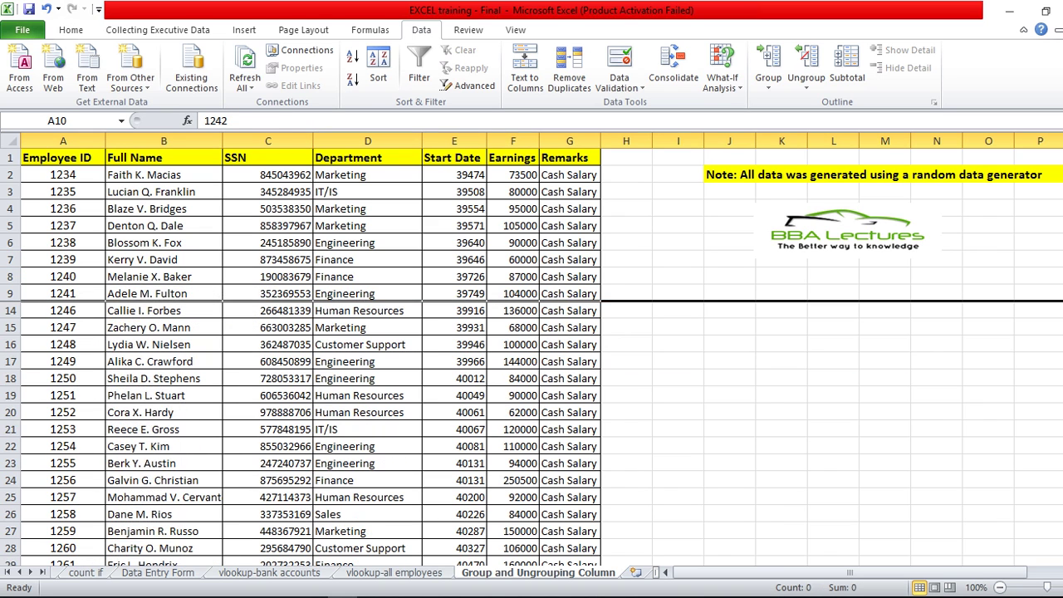
{"action": "left_click", "coordinate": [163, 395]}
Unhide rows 10 to 13 by applying Unhide to the surrounding rows 8 to 21
{"action": "left_click_drag", "start_coordinate": [11, 276], "coordinate": [11, 429]}
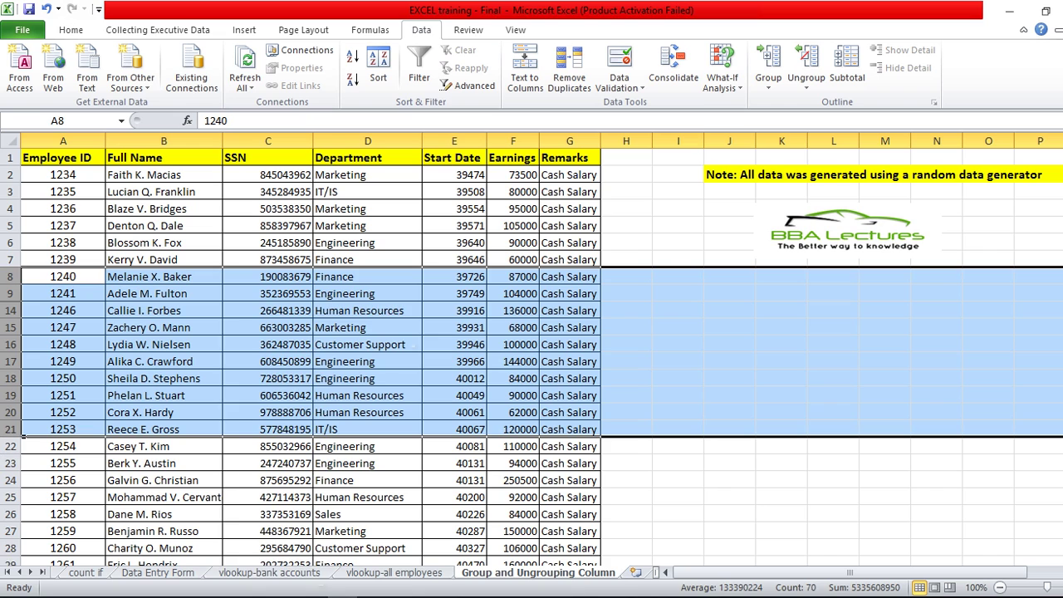
{"action": "right_click", "coordinate": [217, 365]}
{"action": "left_click", "coordinate": [259, 576]}
{"action": "left_click", "coordinate": [455, 361]}
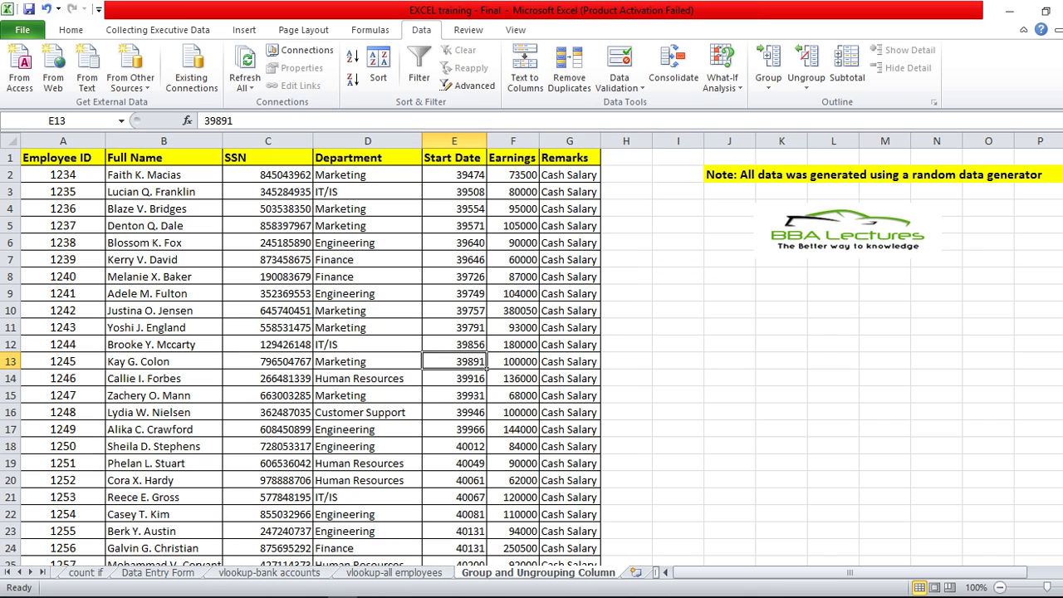